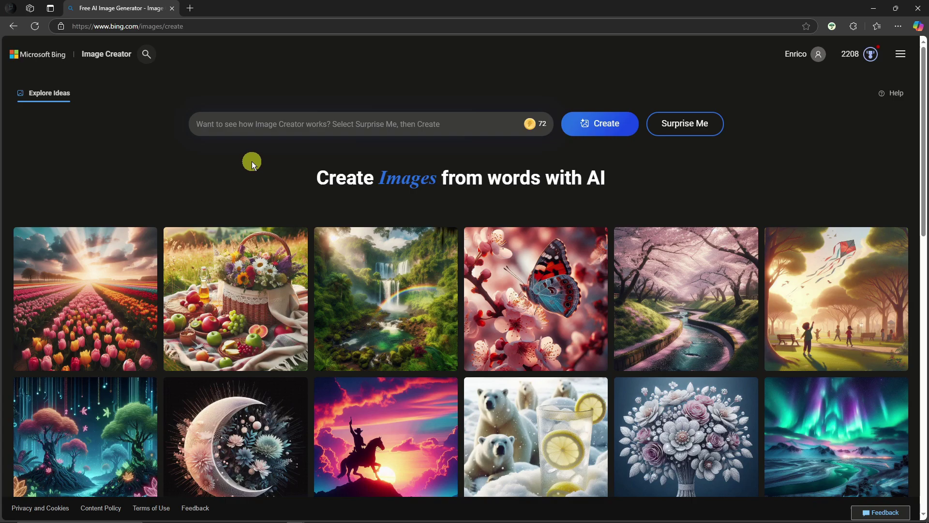
pyautogui.scroll(-7, 256, 164)
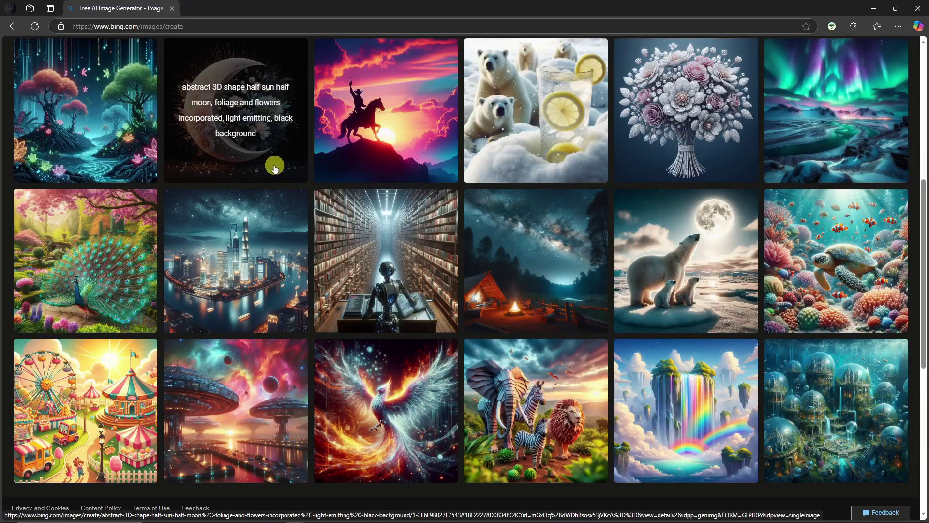
pyautogui.scroll(6, 307, 187)
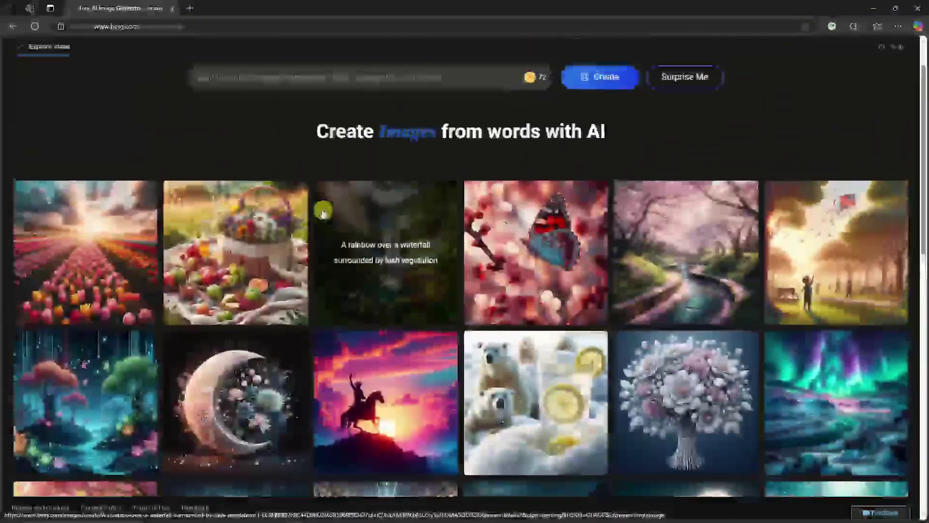
pyautogui.scroll(1, 323, 213)
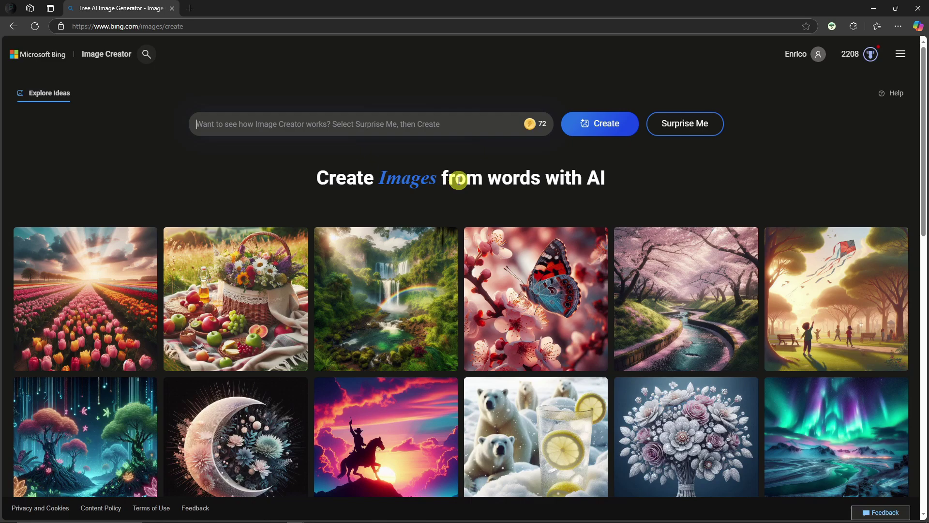
# Switch the site appearance to Light and restore it to Dark.
pyautogui.click(901, 54)
pyautogui.click(680, 74)
pyautogui.click(901, 53)
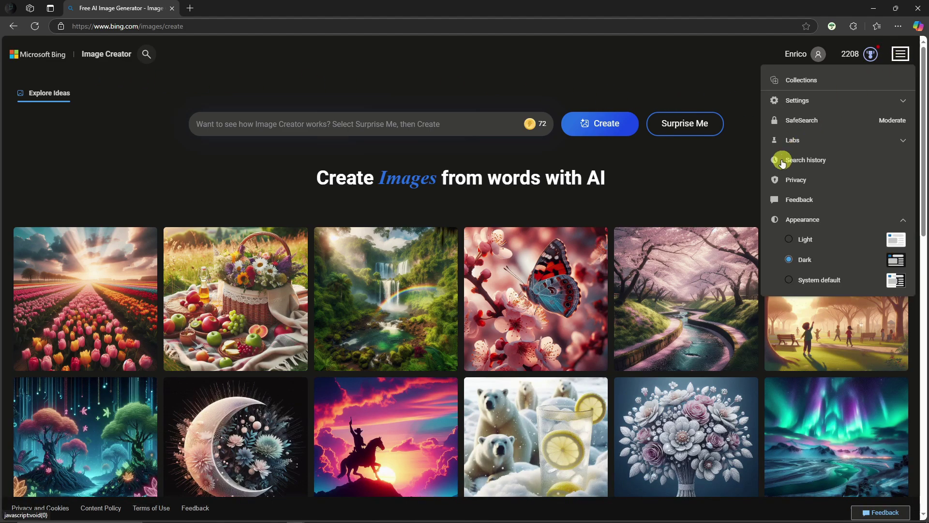
pyautogui.click(793, 240)
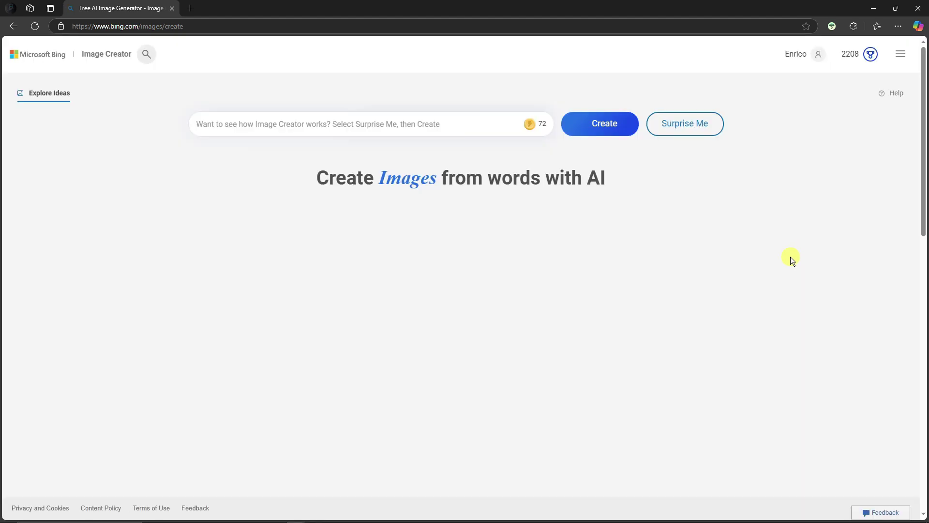
pyautogui.click(901, 54)
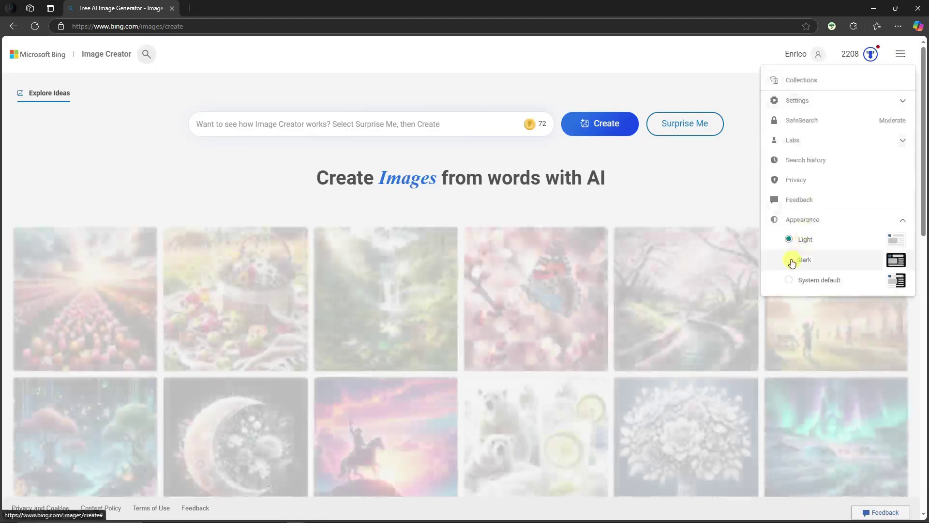
pyautogui.click(790, 260)
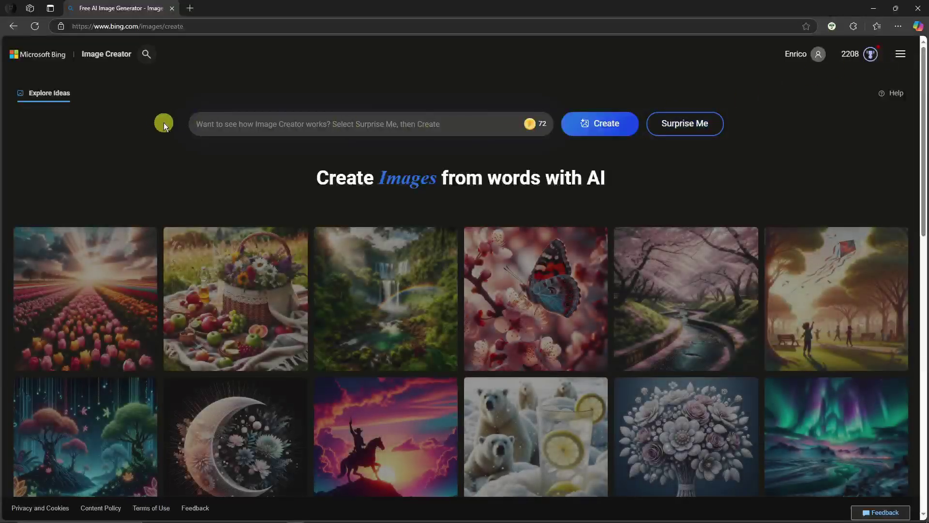
# Switch to the Notepad prompt notes and examine the black and white and full color sketch style phrases.
pyautogui.moveTo(411, 516)
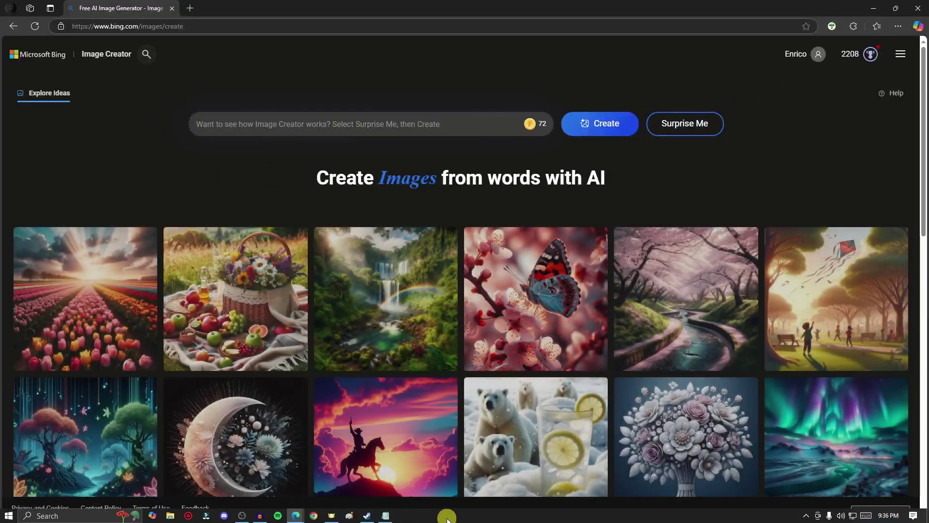
pyautogui.click(386, 515)
pyautogui.click(713, 240)
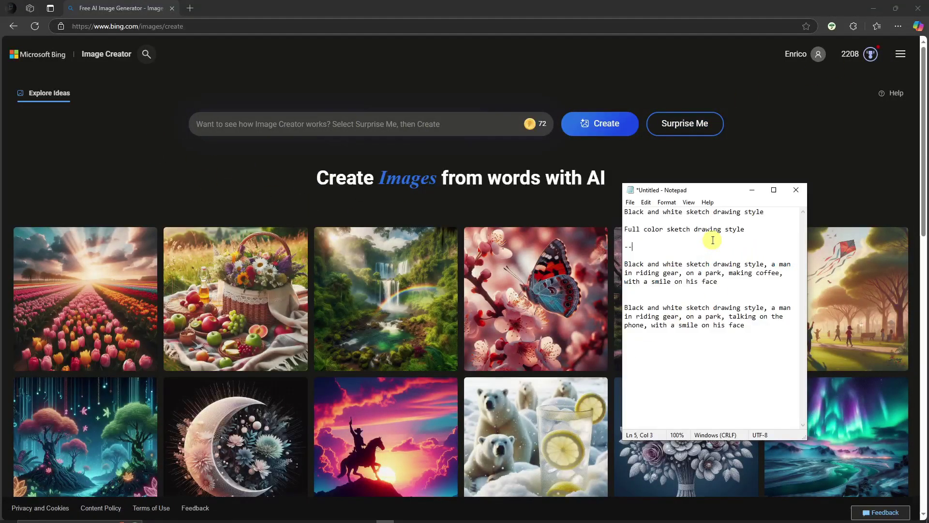
pyautogui.moveTo(719, 282); pyautogui.dragTo(632, 264)
pyautogui.click(759, 221)
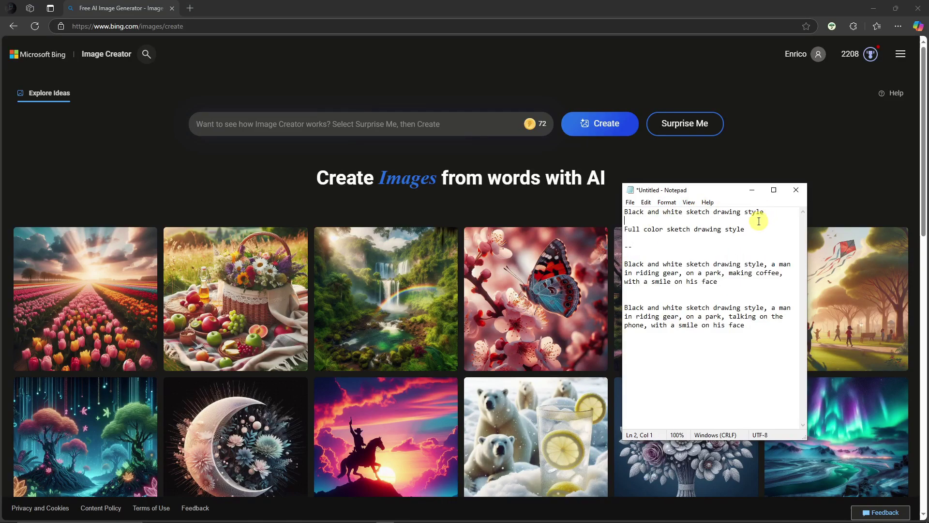
pyautogui.moveTo(765, 211); pyautogui.dragTo(595, 209)
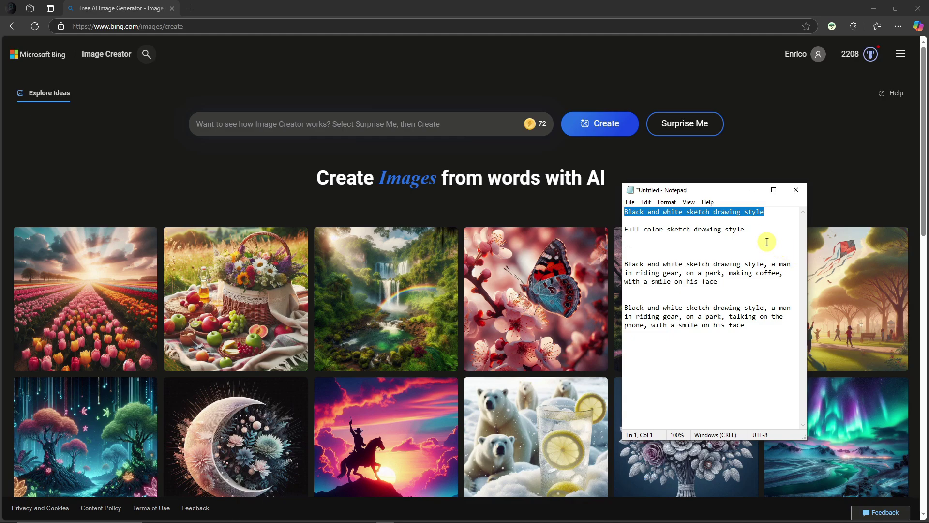
pyautogui.moveTo(747, 229); pyautogui.dragTo(620, 228)
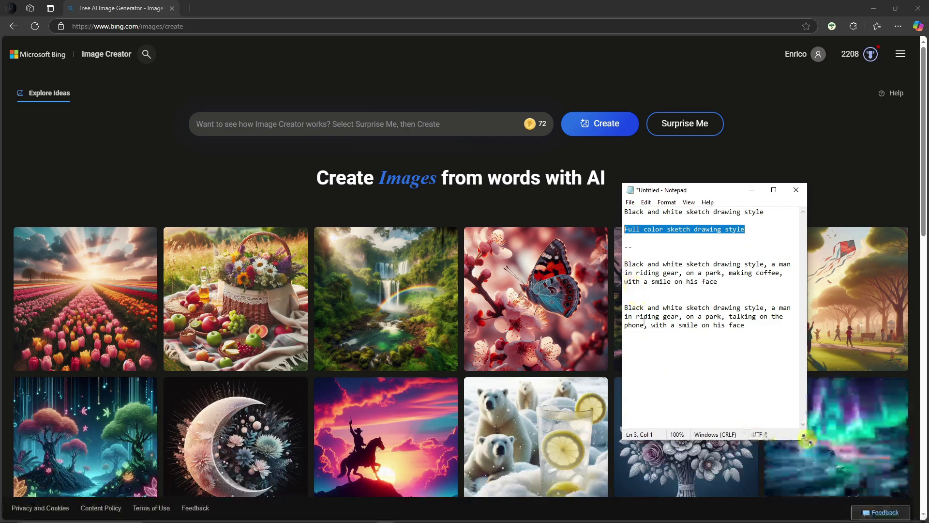
# Widen and shorten the Notepad window, zoom its text to 110%, and highlight the black and white sketch style phrase.
pyautogui.moveTo(806, 438); pyautogui.dragTo(900, 357)
pyautogui.click(774, 234)
pyautogui.scroll(1, 791, 247)
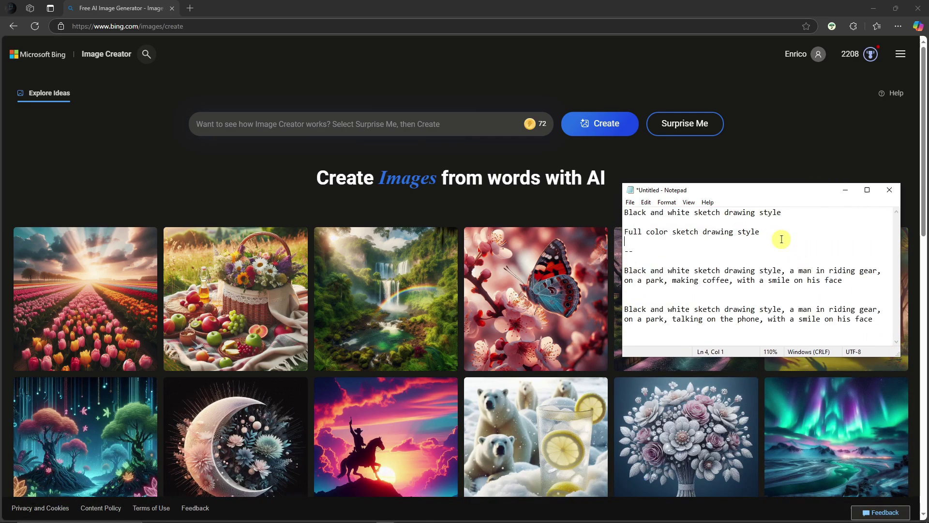
pyautogui.moveTo(786, 213); pyautogui.dragTo(614, 213)
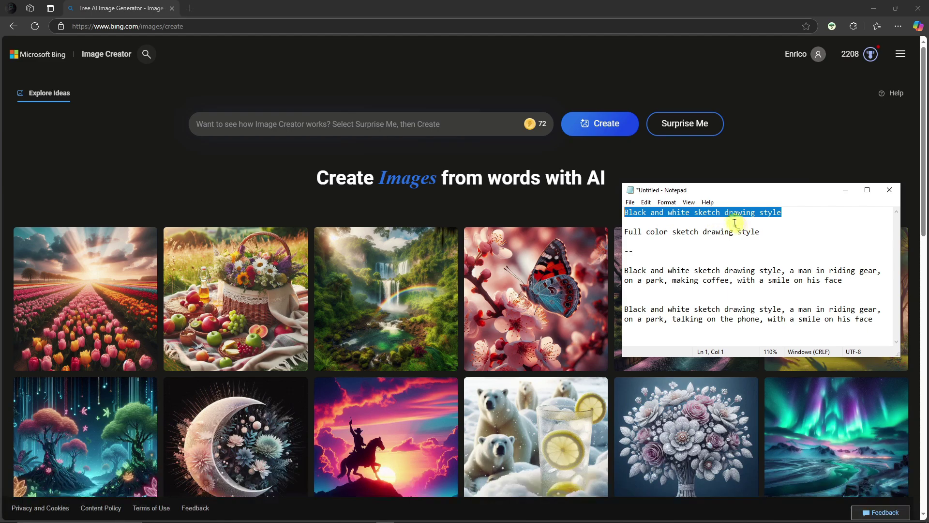
# Copy the prompt about the man making coffee from Notepad and generate images from it in Image Creator.
pyautogui.moveTo(850, 282); pyautogui.dragTo(591, 267)
pyautogui.hotkey('ctrl', 'c')
pyautogui.click(364, 126)
pyautogui.hotkey('ctrl', 'v')
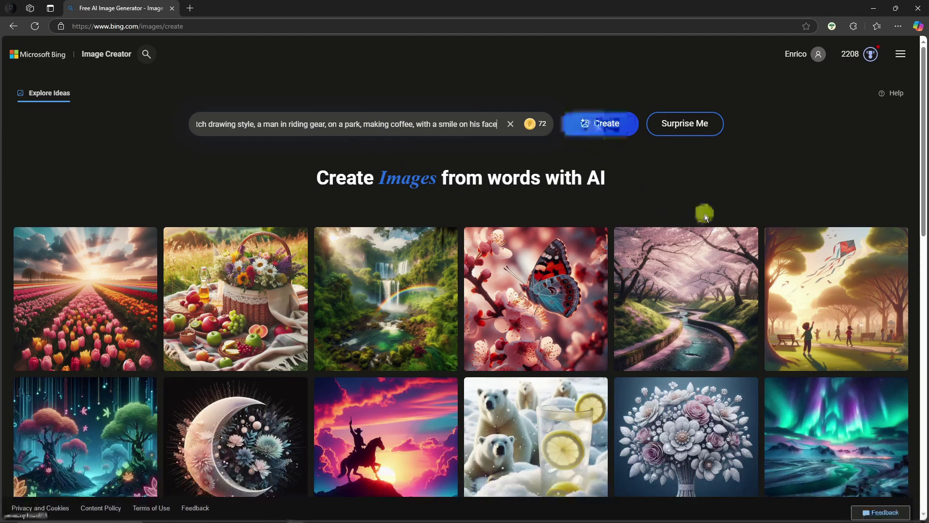
pyautogui.click(603, 122)
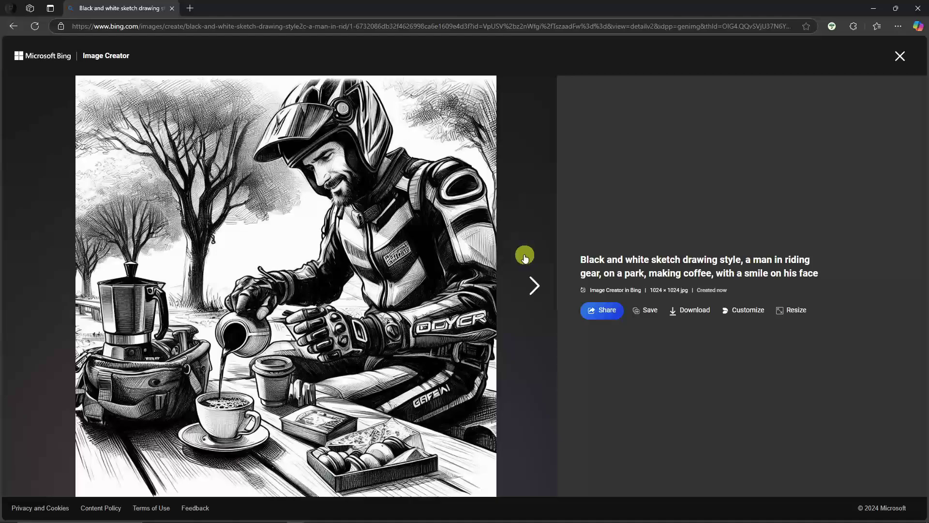
# Look through the enlarged generated images of the man making coffee and return to the results page.
pyautogui.click(525, 256)
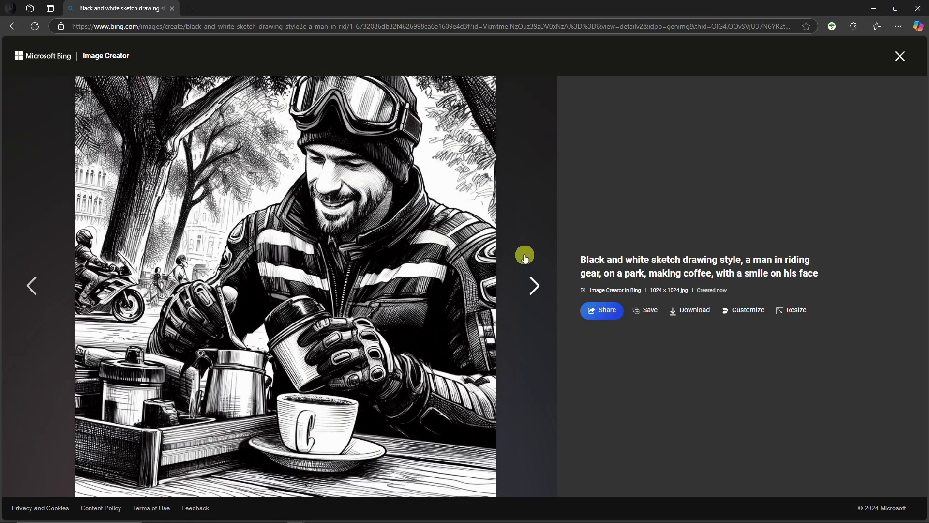
pyautogui.click(526, 256)
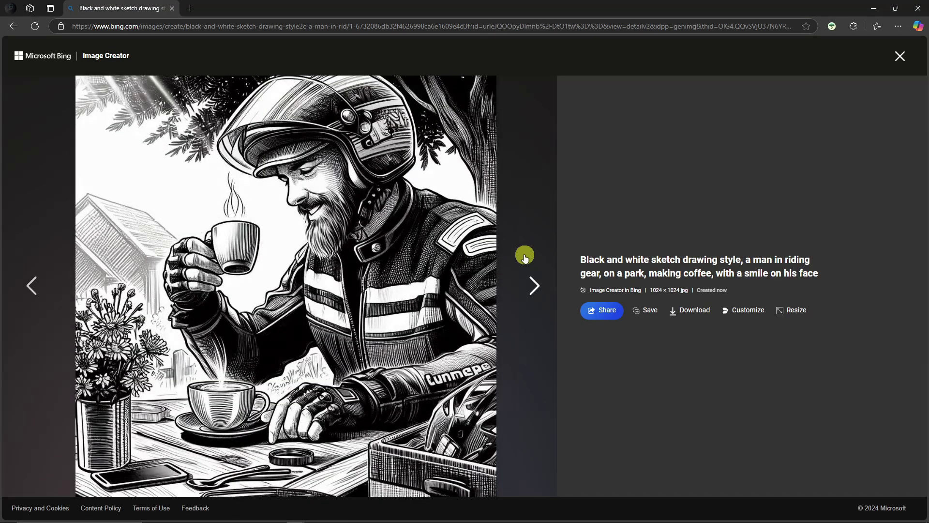
pyautogui.click(525, 257)
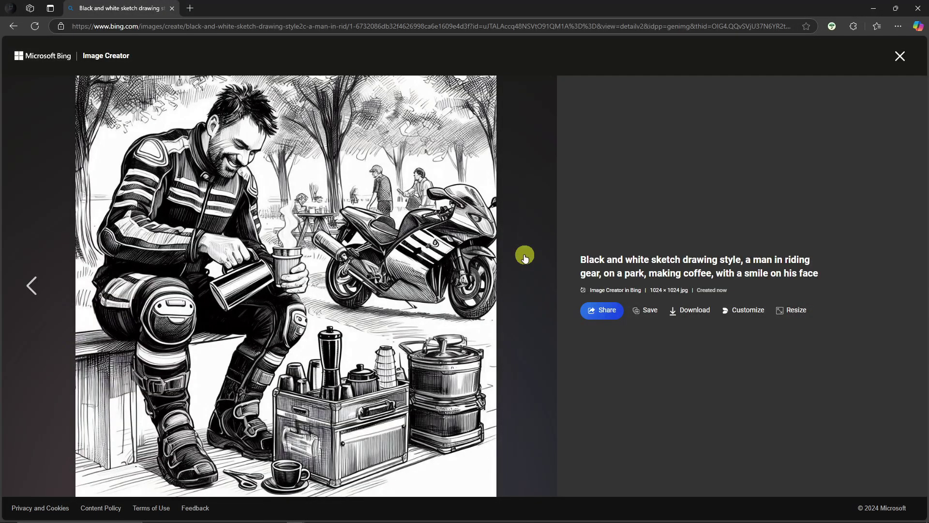
pyautogui.click(30, 285)
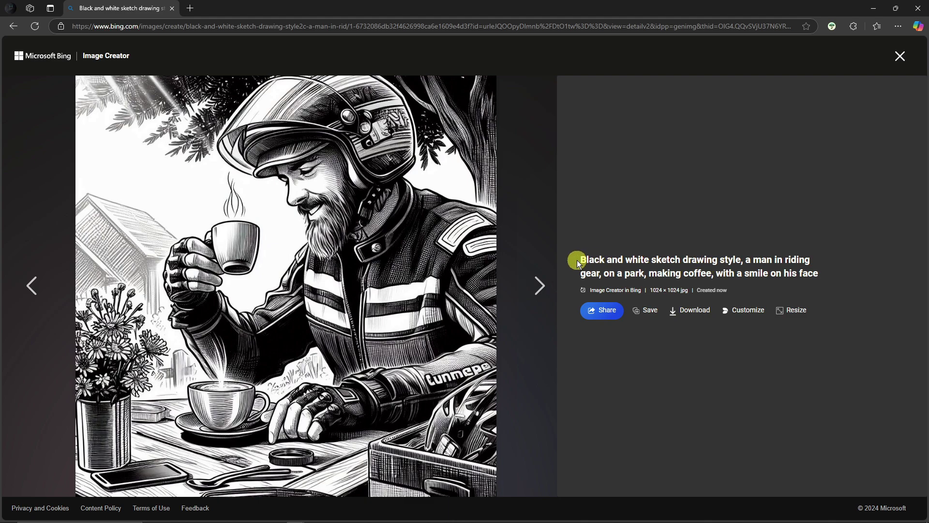
pyautogui.click(27, 284)
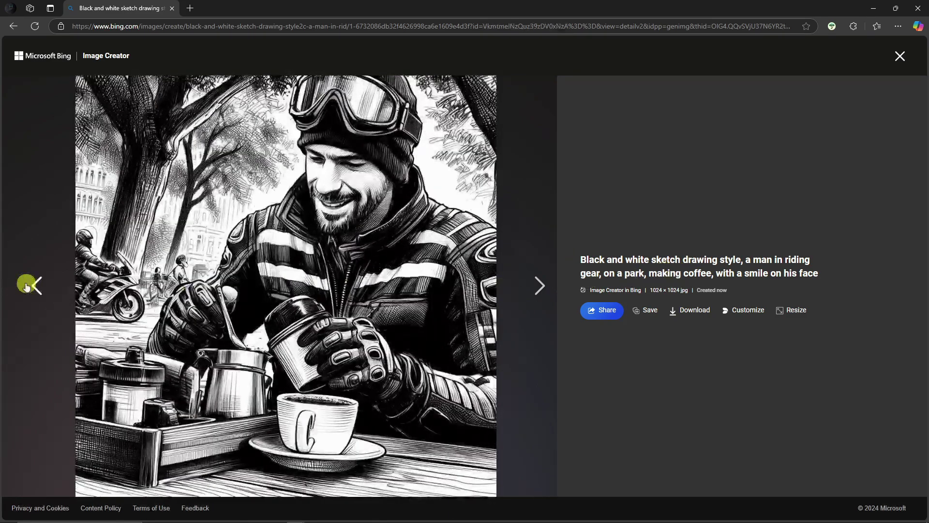
pyautogui.click(27, 285)
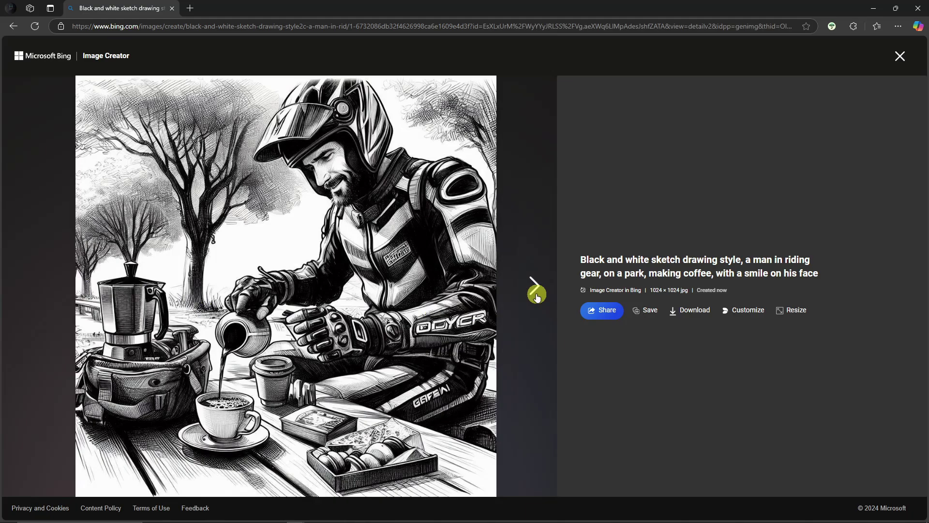
pyautogui.click(536, 290)
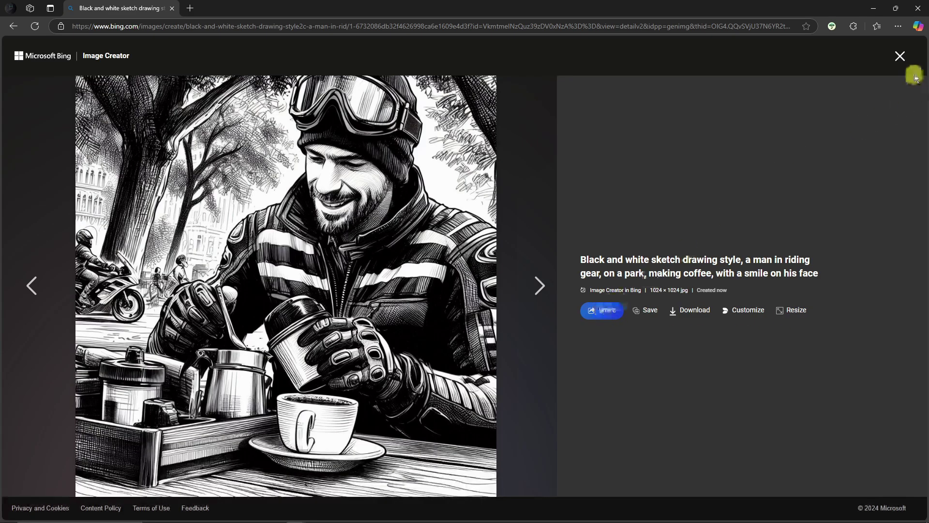
pyautogui.click(901, 56)
# Review the second Notepad prompt, about the man talking on the phone, and return to Image Creator.
pyautogui.click(375, 515)
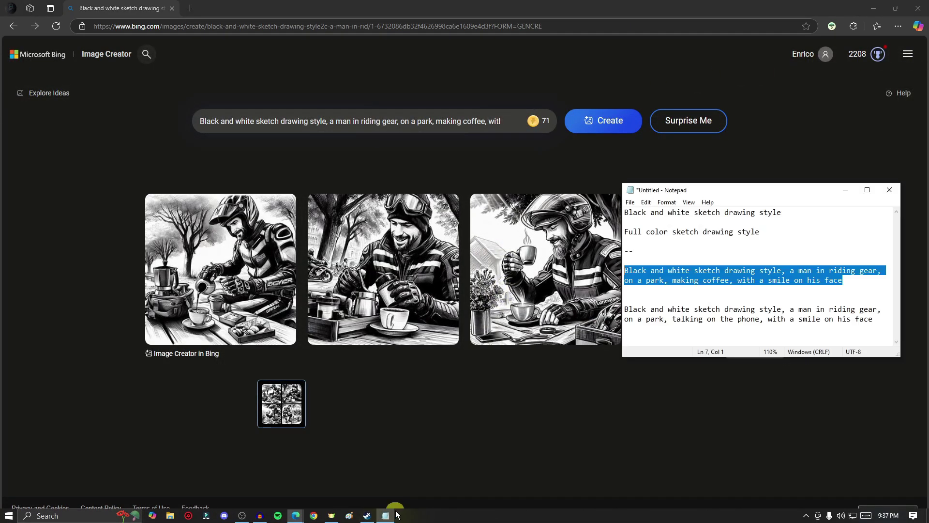
pyautogui.click(718, 280)
pyautogui.moveTo(878, 316); pyautogui.dragTo(624, 308)
pyautogui.click(410, 152)
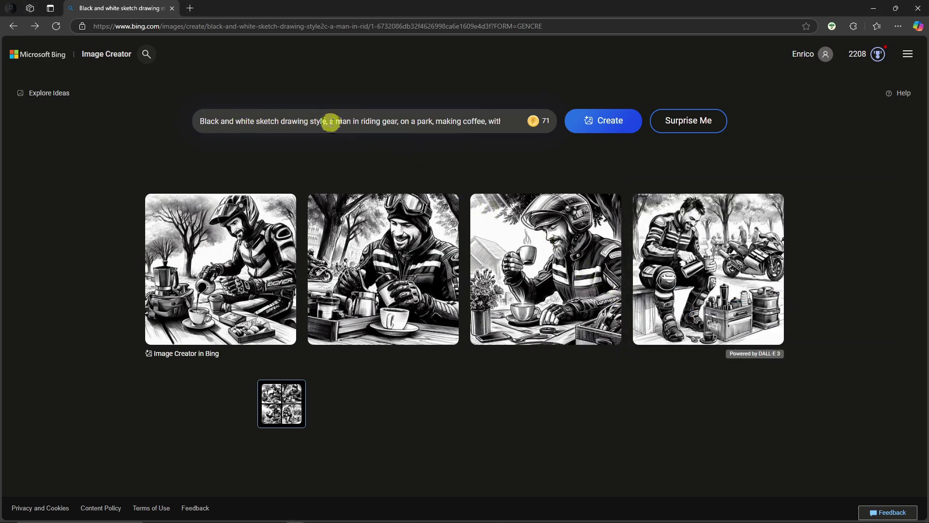
# Edit the image prompt to replace "riding gear" with "hiking gear" and "park" with "mountain".
pyautogui.moveTo(362, 121); pyautogui.dragTo(395, 122)
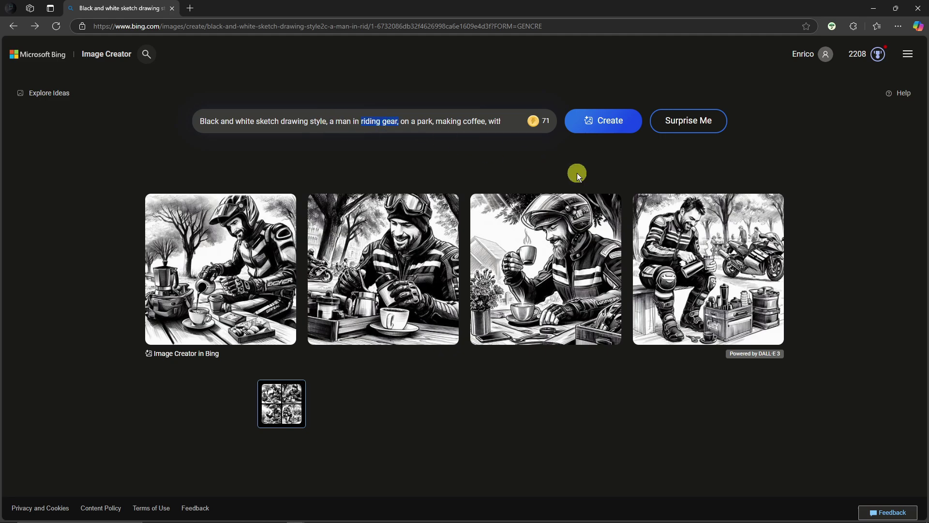
pyautogui.write('hiking g')
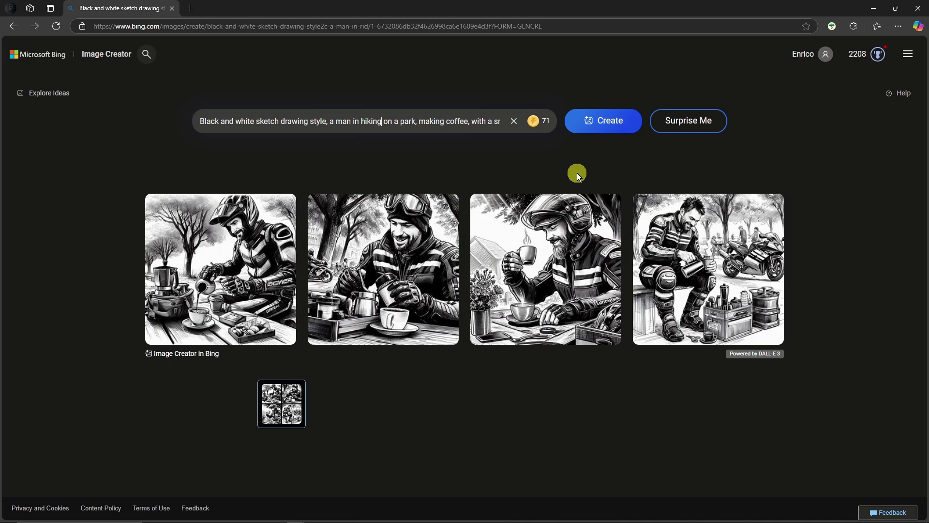
pyautogui.write('ear, on a ')
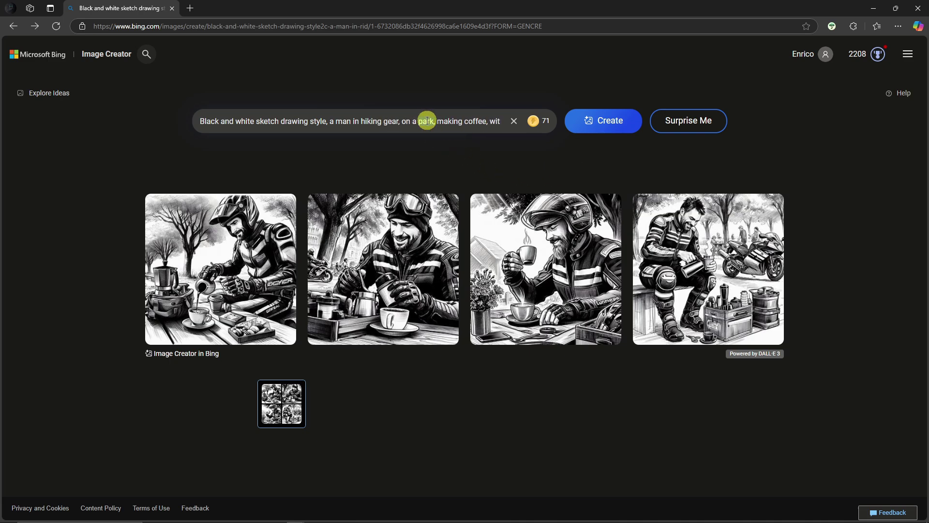
pyautogui.write('mountain')
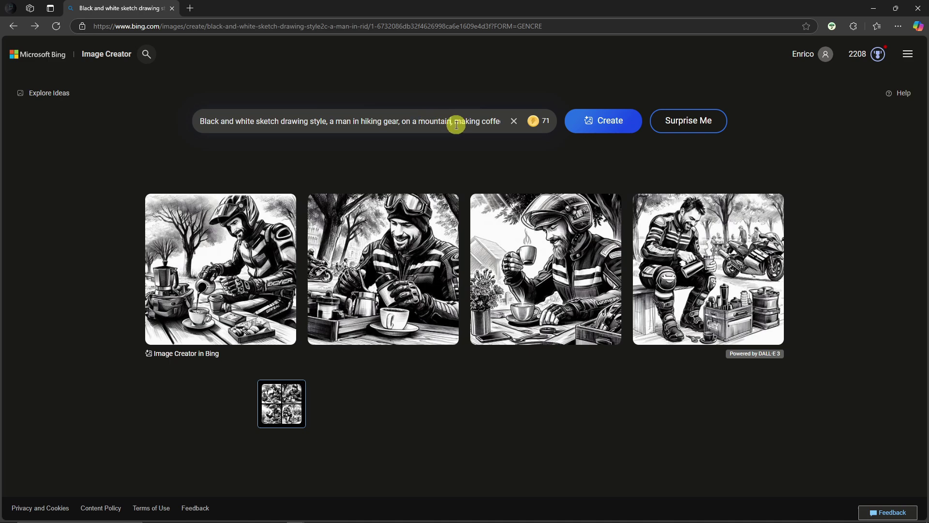
# Remove "making coffee" from the prompt and generate images from the edited description.
pyautogui.moveTo(457, 121); pyautogui.dragTo(410, 121)
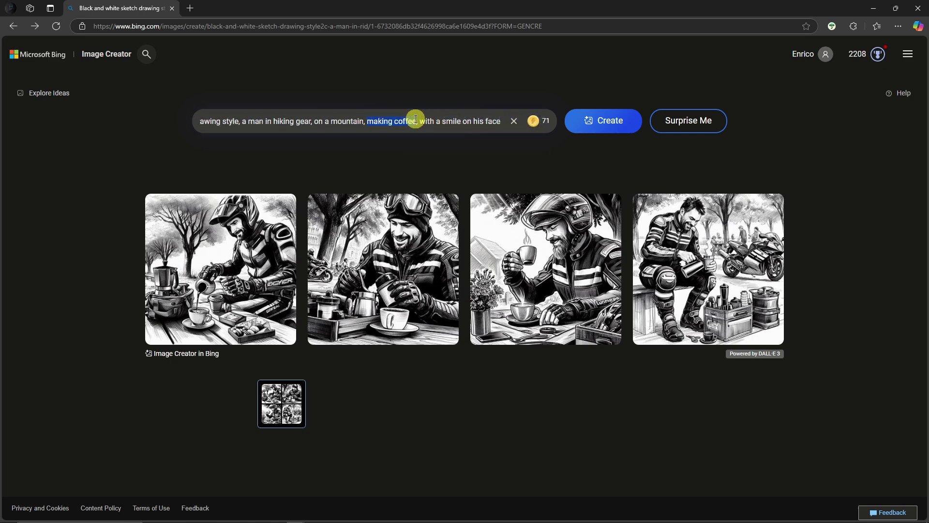
pyautogui.press('BackSpace')
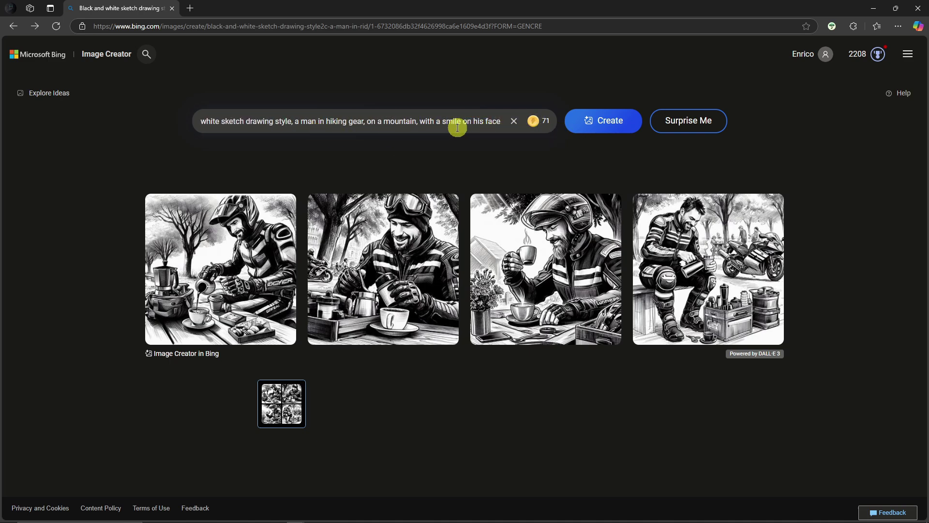
pyautogui.click(594, 121)
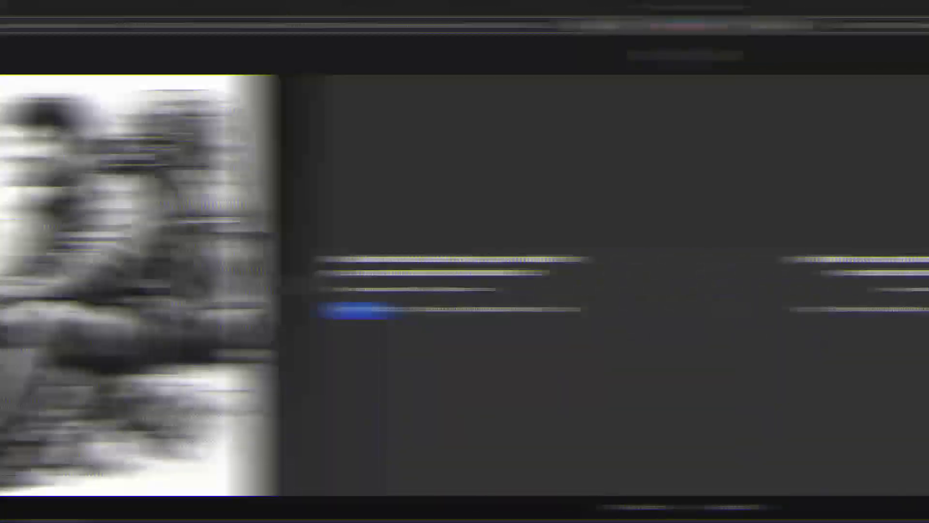
# Look through the enlarged generated images of the hiker on the mountain.
pyautogui.click(541, 288)
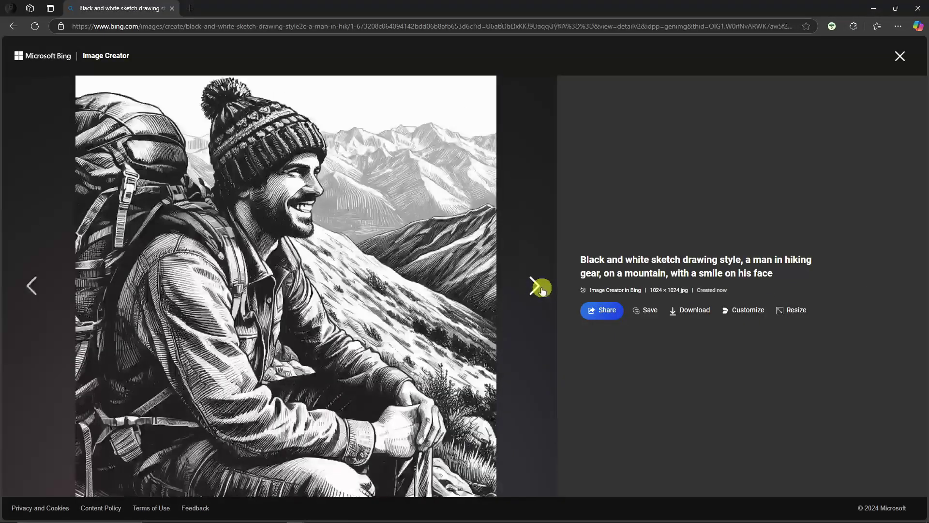
pyautogui.click(541, 288)
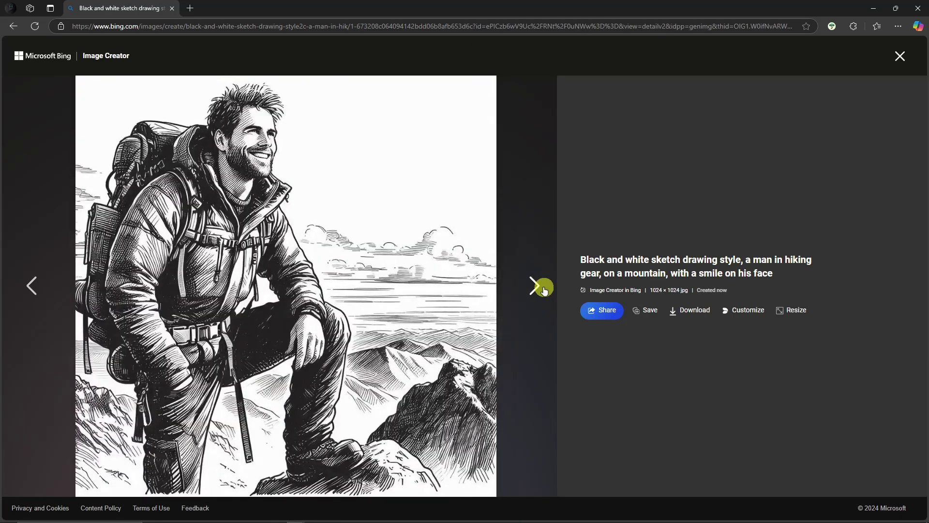
pyautogui.click(544, 288)
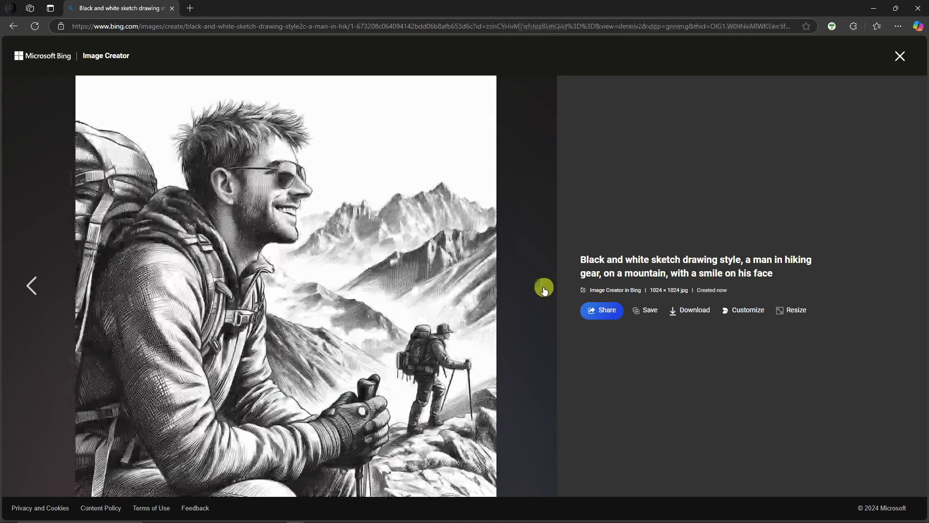
# Look back through the enlarged hiker images to the first one and return to the results page.
pyautogui.click(39, 287)
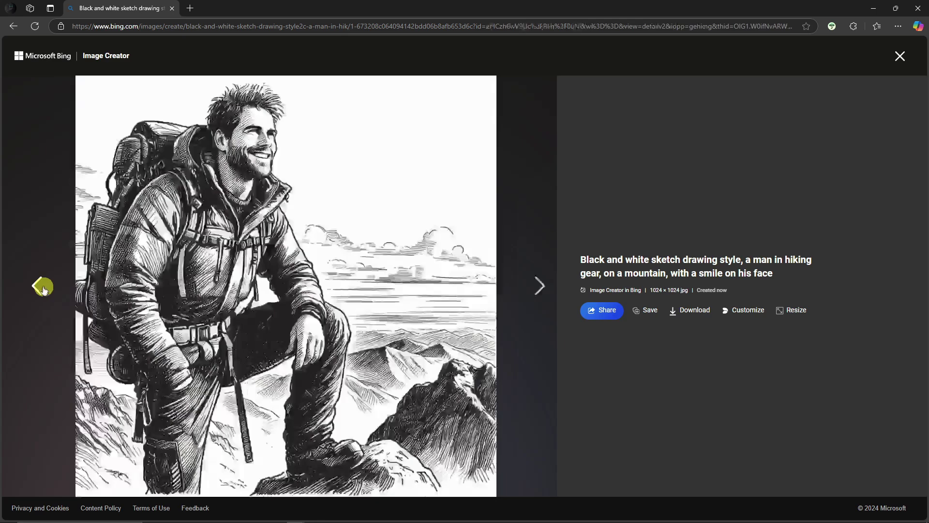
pyautogui.click(28, 293)
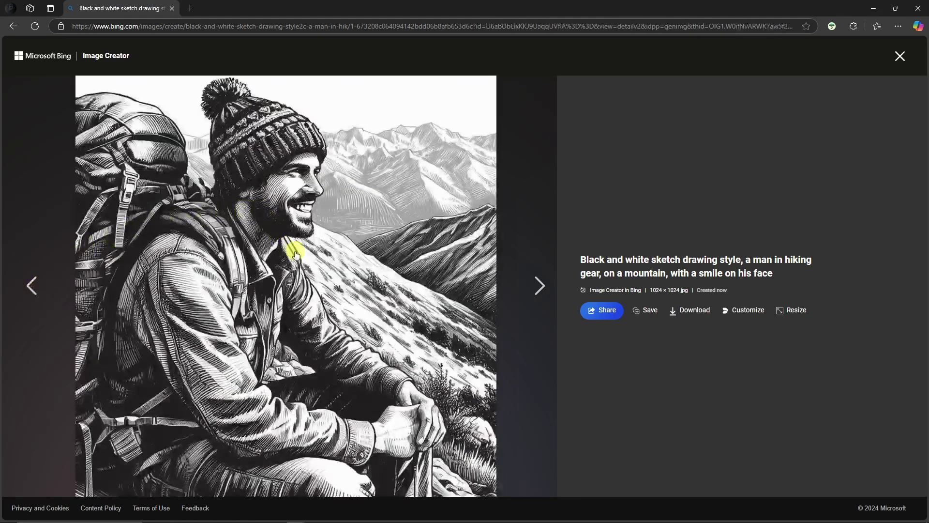
pyautogui.click(15, 288)
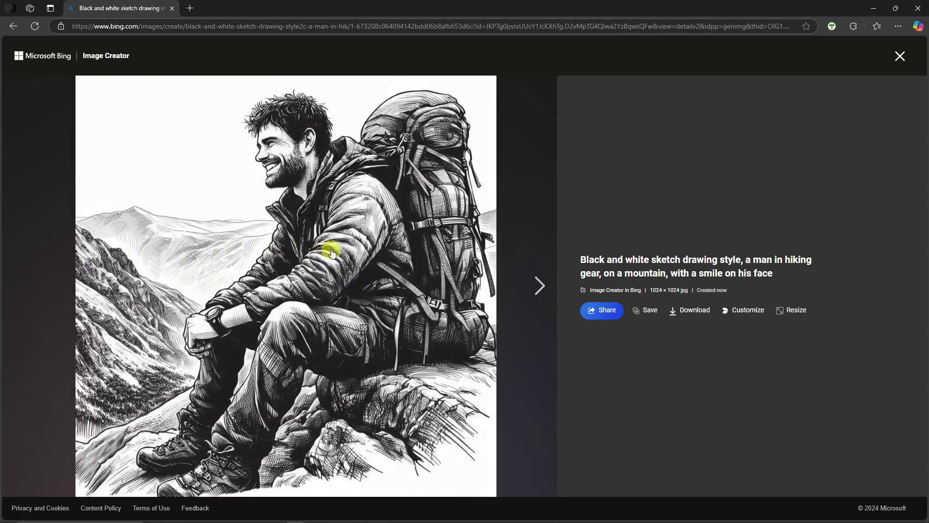
pyautogui.click(900, 55)
# Replace the style at the start of the image prompt with "Full color sketch drawing style" copied from the Notepad notes.
pyautogui.click(382, 511)
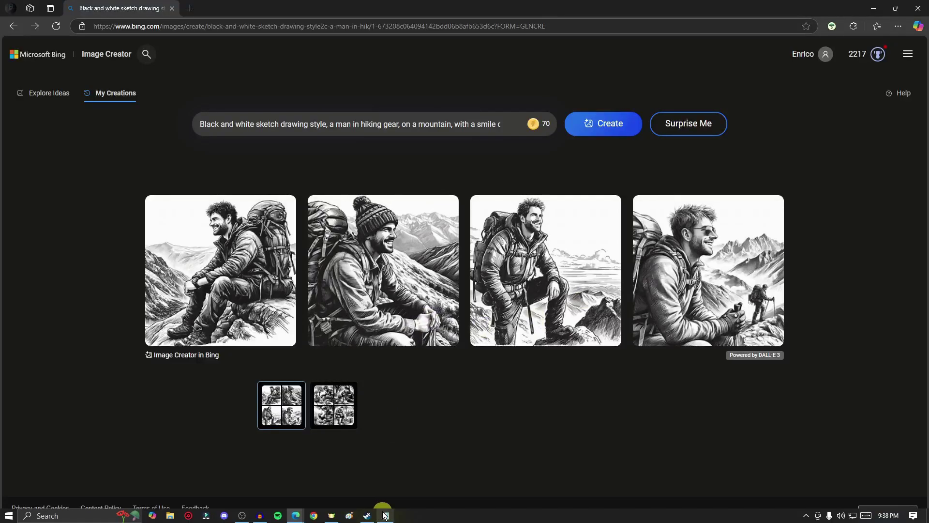
pyautogui.click(779, 303)
pyautogui.click(871, 320)
pyautogui.moveTo(871, 320); pyautogui.dragTo(544, 286)
pyautogui.click(660, 297)
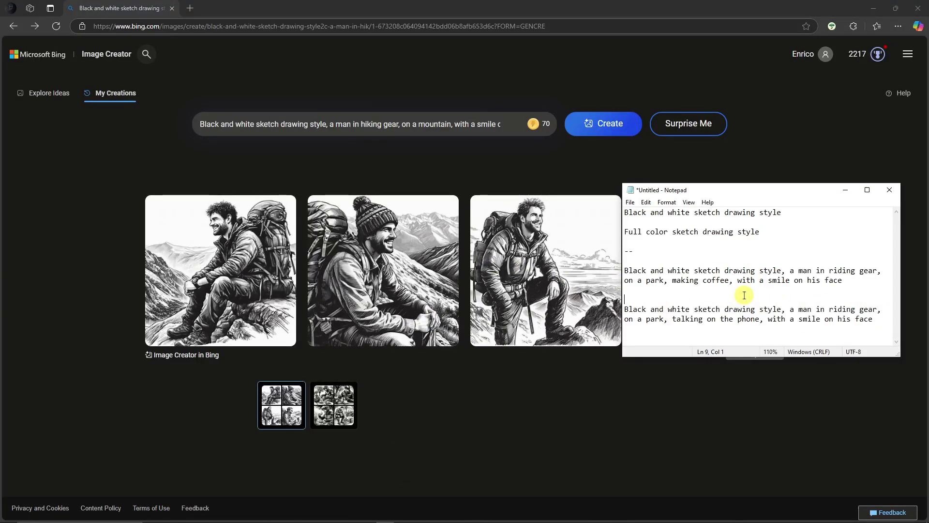
pyautogui.moveTo(758, 232); pyautogui.dragTo(609, 231)
pyautogui.hotkey('ctrl', 'c')
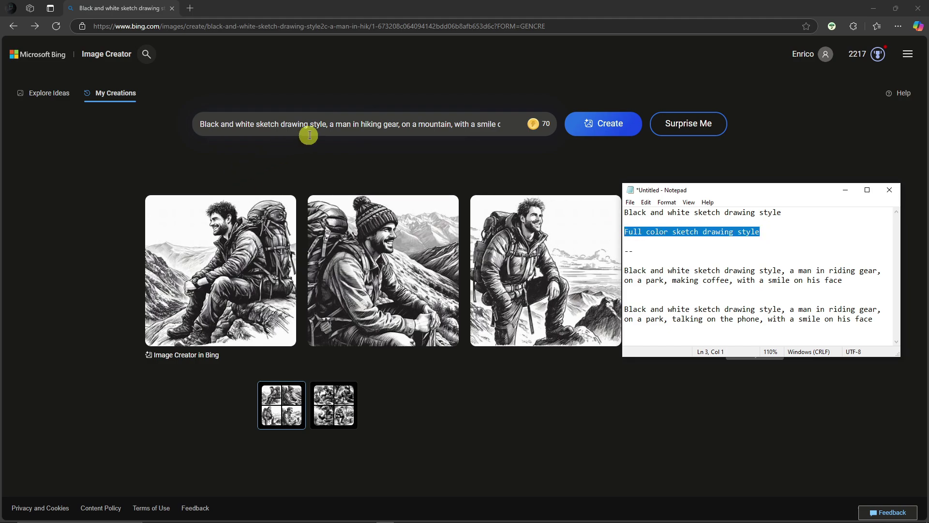
pyautogui.moveTo(327, 123); pyautogui.dragTo(135, 146)
pyautogui.hotkey('ctrl', 'v')
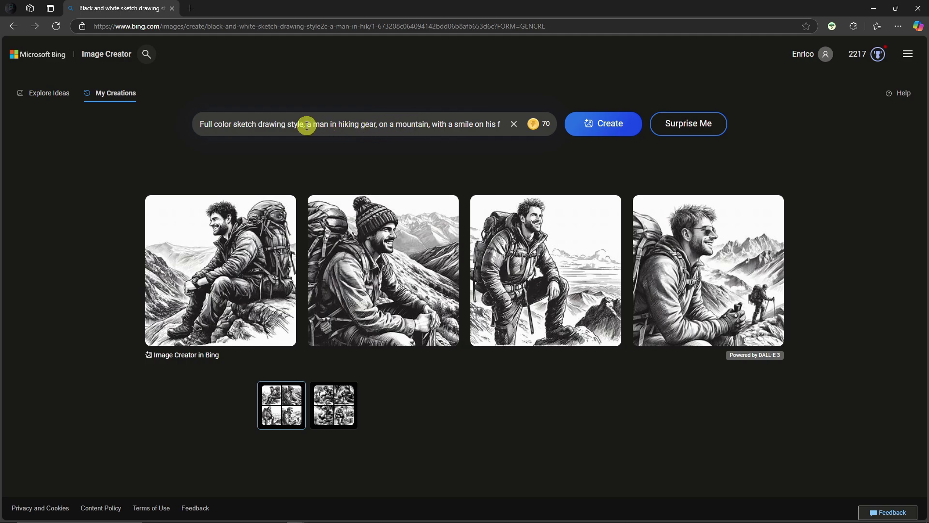
# Replace the prompt's description after the style with "a man making coffee" and generate the images.
pyautogui.moveTo(308, 126)
pyautogui.mouseDown()
pyautogui.moveTo(491, 126)
pyautogui.moveTo(499, 139)
pyautogui.mouseUp()
pyautogui.press('BackSpace')
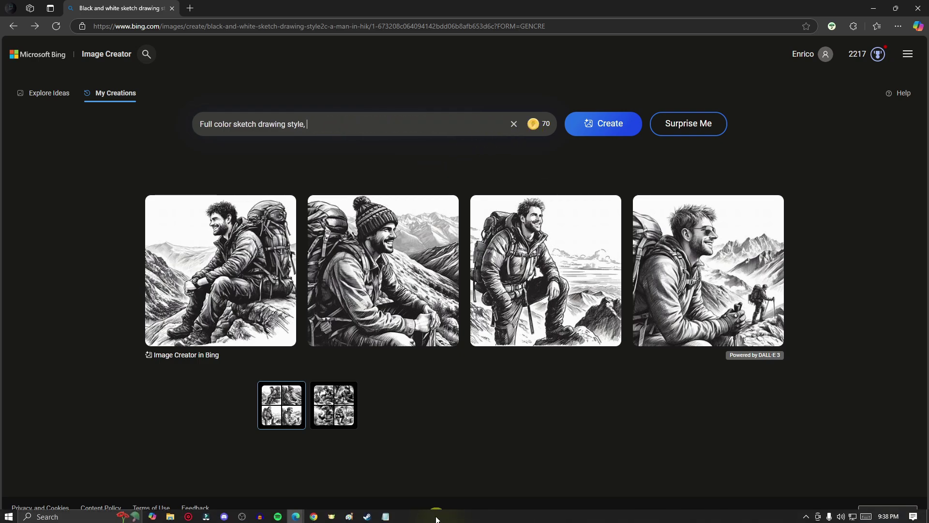
pyautogui.write('a man making coffee')
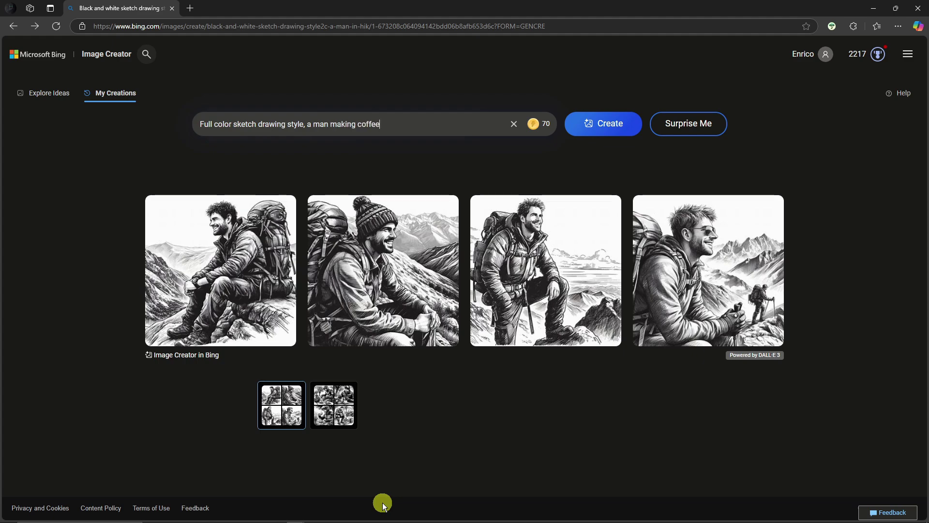
pyautogui.click(603, 124)
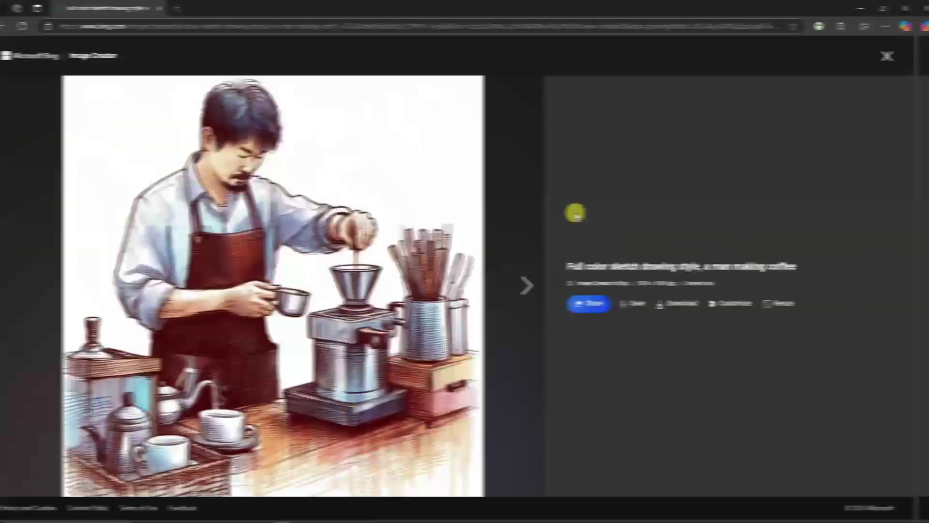
# Look through all the enlarged full color images of the man making coffee and close the viewer.
pyautogui.click(534, 283)
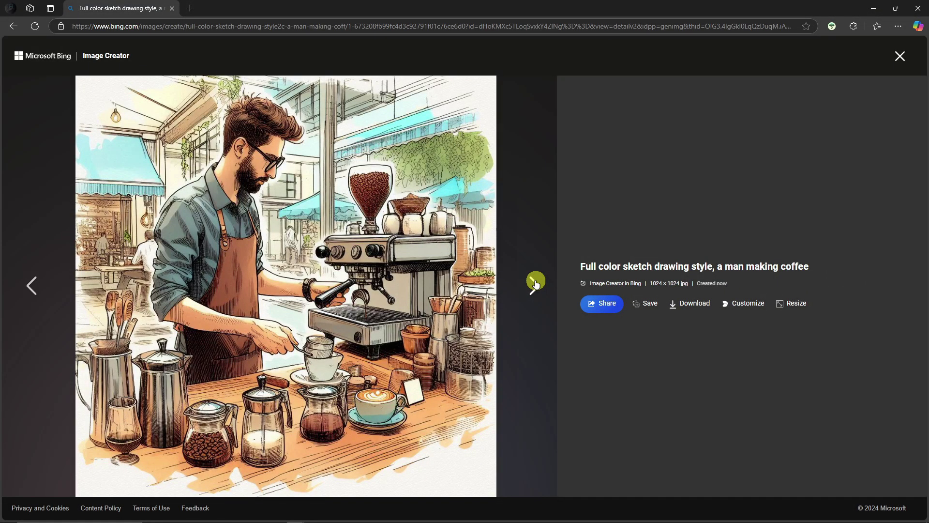
pyautogui.click(534, 283)
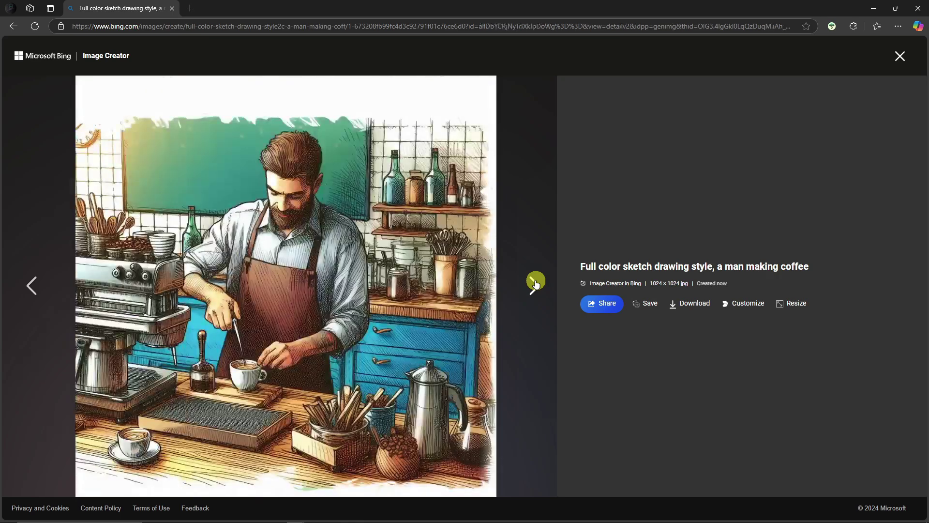
pyautogui.click(535, 283)
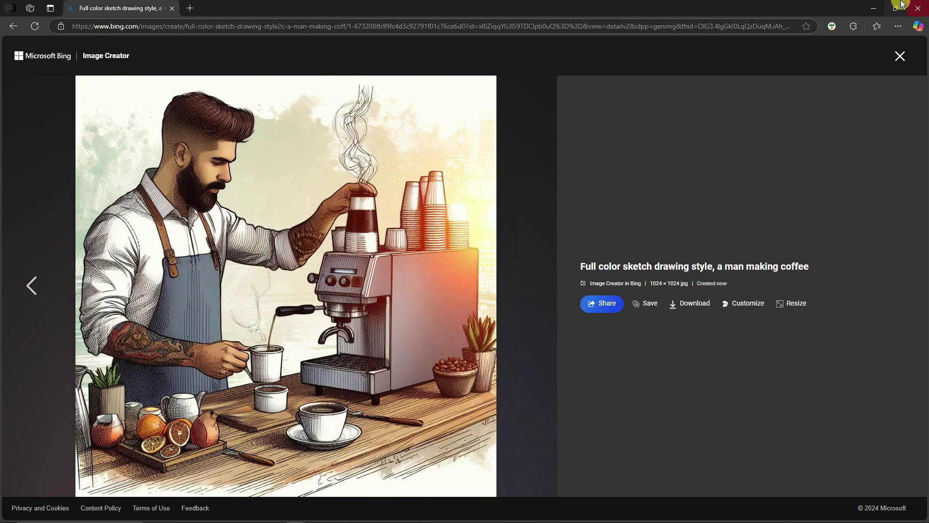
pyautogui.click(901, 56)
# Compare the earlier hiker set with the coffee set, and view the second coffee image enlarged.
pyautogui.click(332, 405)
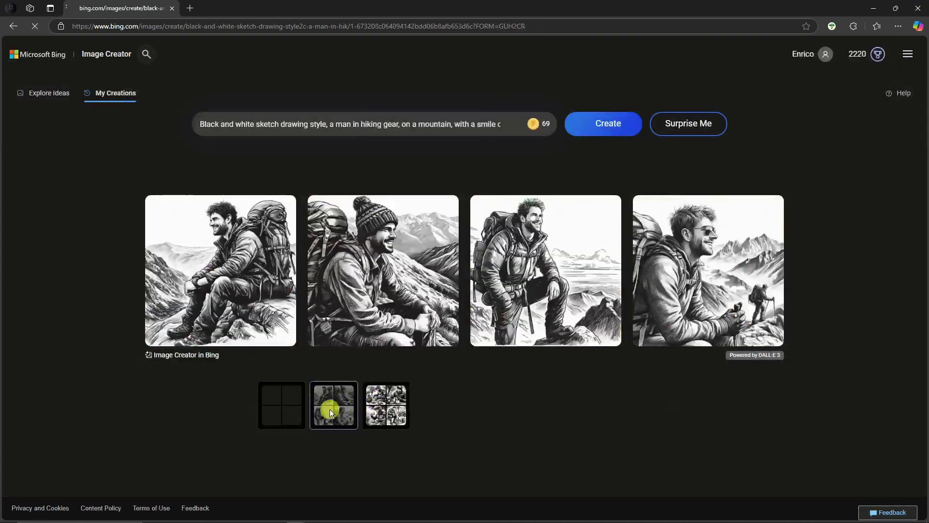
pyautogui.click(288, 409)
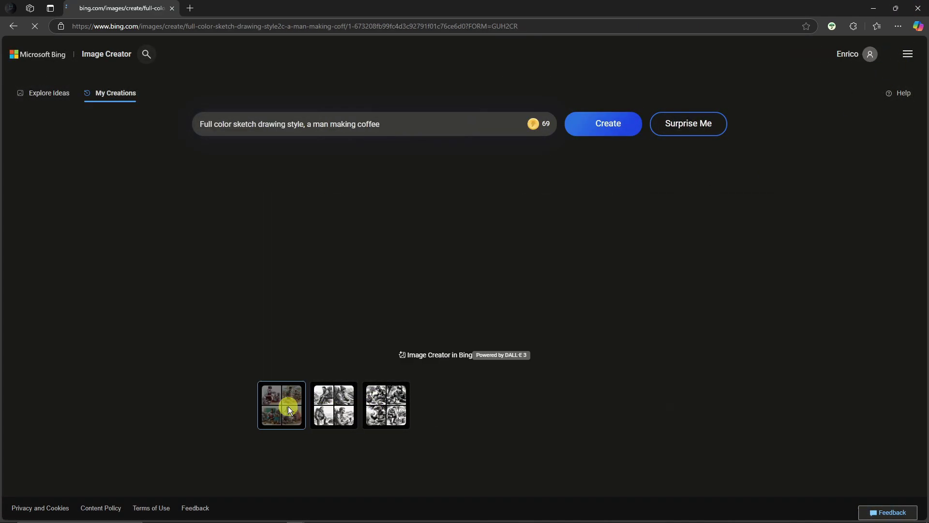
pyautogui.click(367, 224)
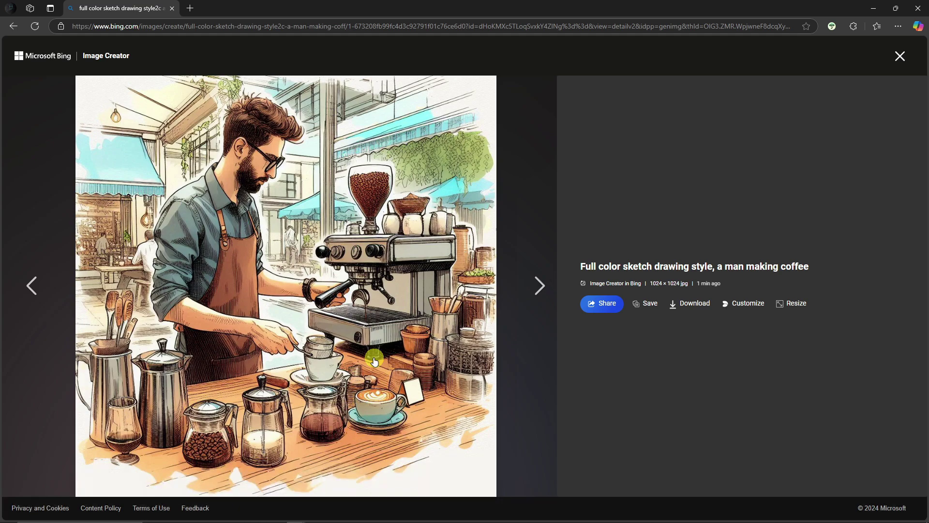
pyautogui.click(899, 57)
# Replace the whole prompt with Notepad's "Black and white drawing style, tall woman, messy hair, dark coat, holding a sword, white background".
pyautogui.click(385, 519)
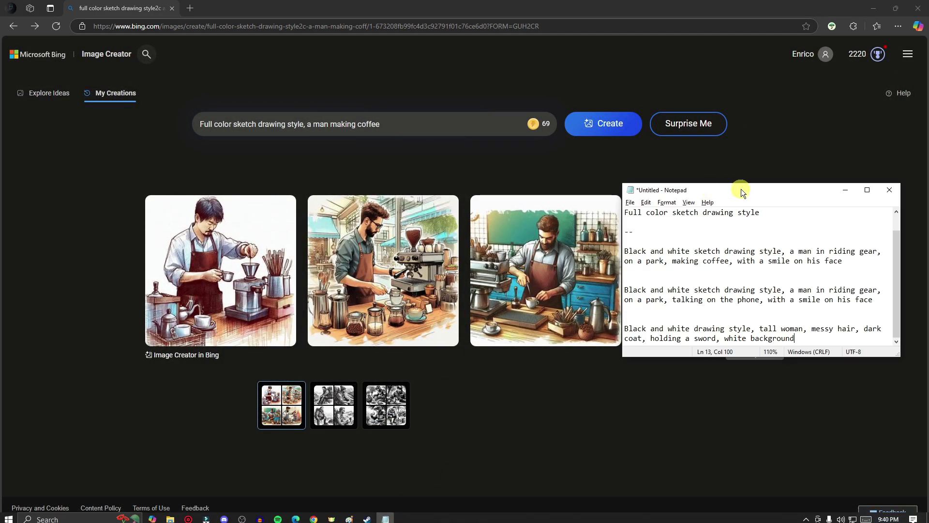
pyautogui.moveTo(743, 190); pyautogui.dragTo(712, 173)
pyautogui.moveTo(764, 321); pyautogui.dragTo(593, 311)
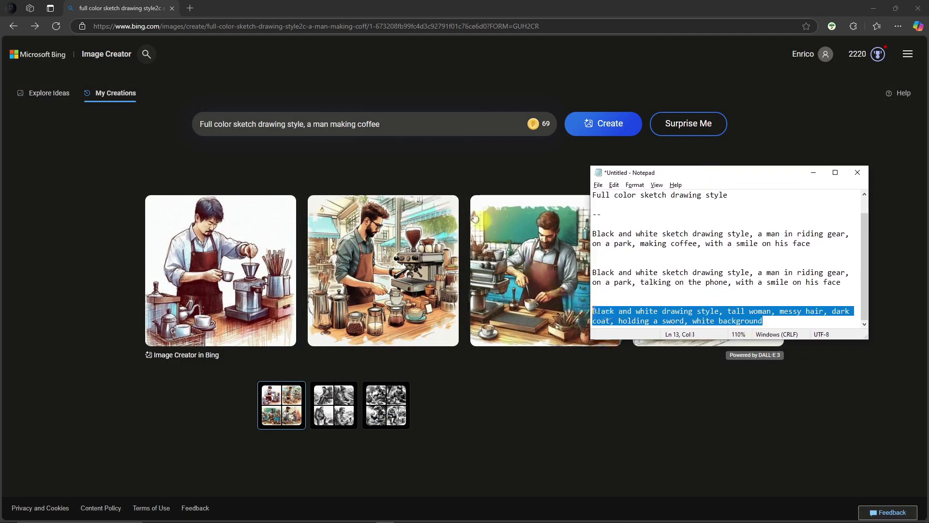
pyautogui.hotkey('ctrl', 'c')
pyautogui.click(413, 124)
pyautogui.hotkey('ctrl', 'a')
pyautogui.hotkey('ctrl', 'v')
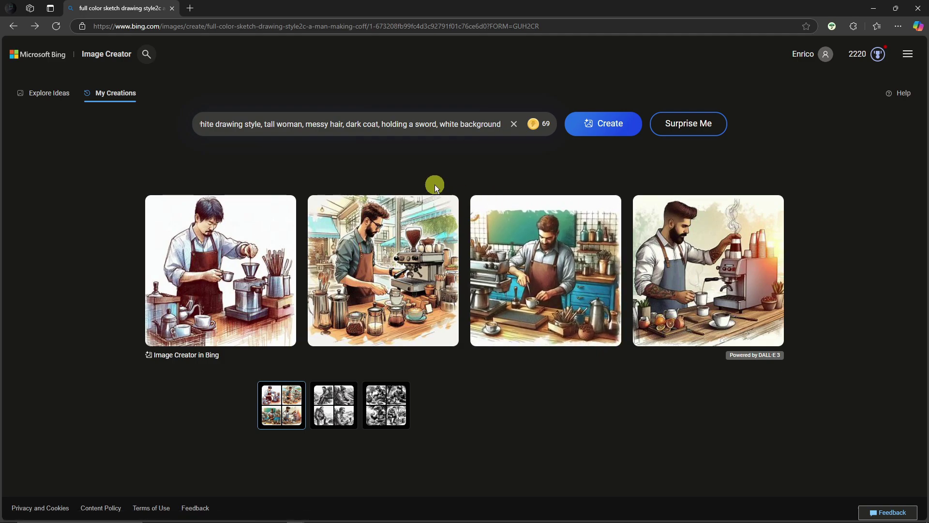
# Examine the pasted prompt phrase by phrase: drawing style, subject, hair, clothing, held object and background.
pyautogui.moveTo(237, 123); pyautogui.dragTo(283, 124)
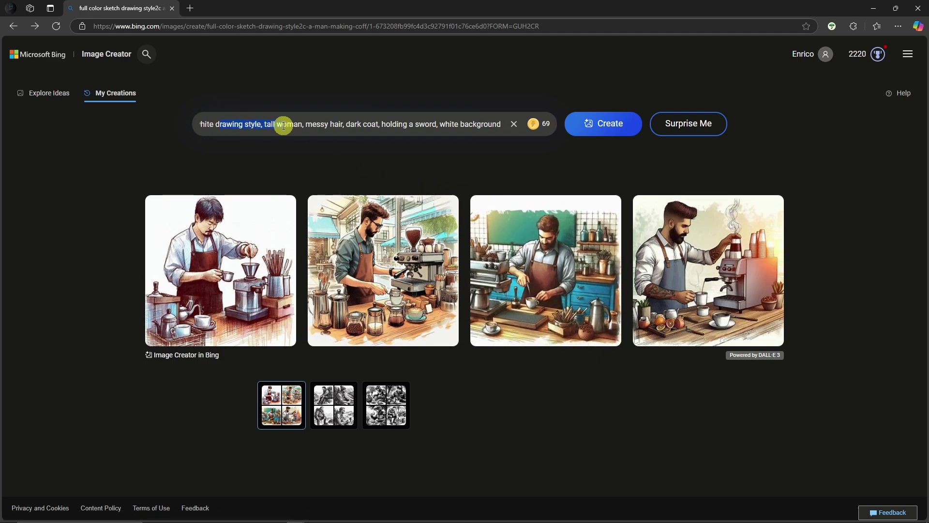
pyautogui.click(233, 123)
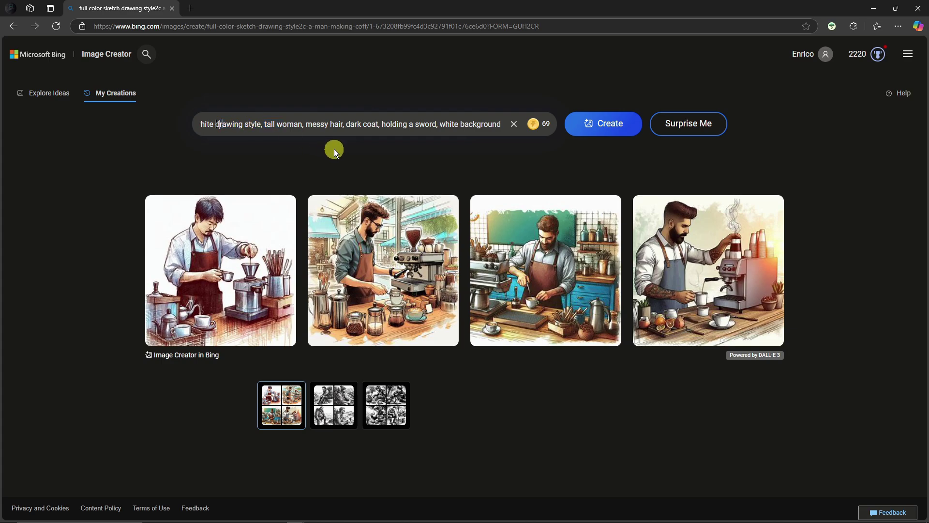
pyautogui.press('Home')
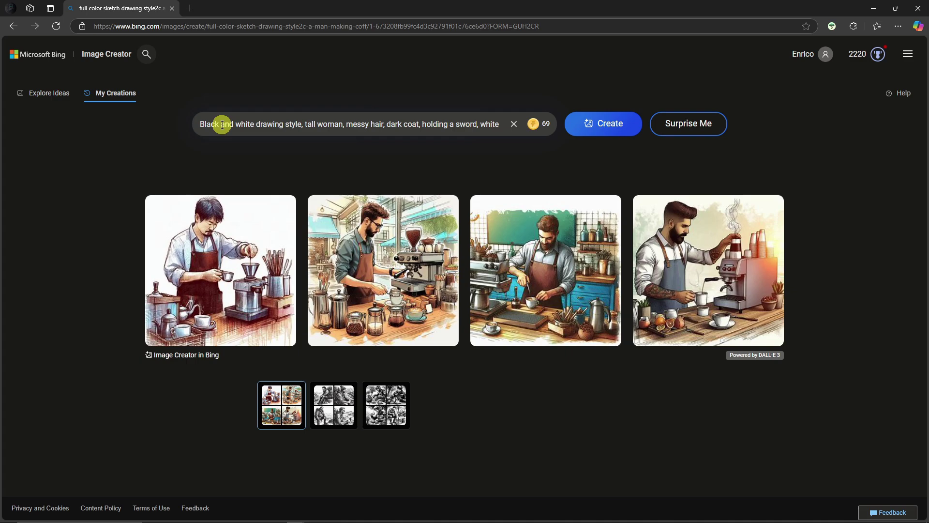
pyautogui.moveTo(200, 121); pyautogui.dragTo(301, 120)
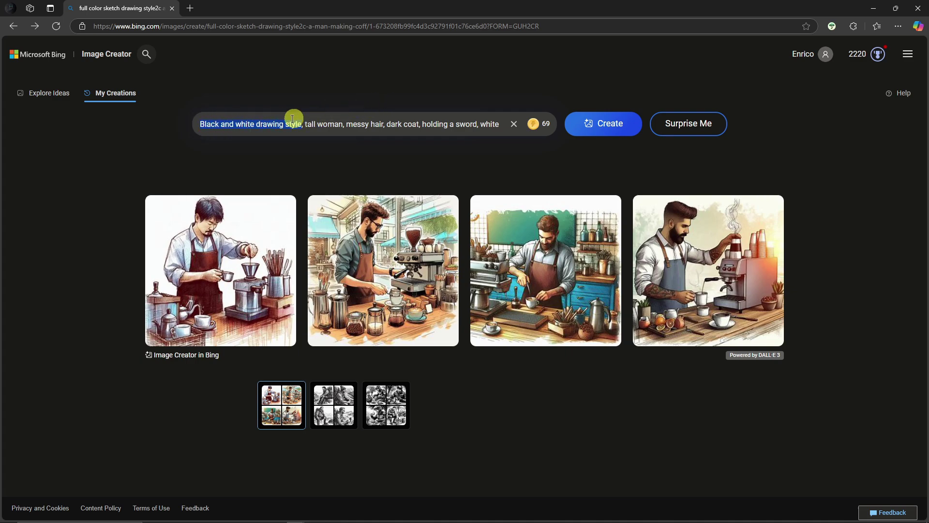
pyautogui.click(231, 124)
pyautogui.moveTo(203, 124); pyautogui.dragTo(342, 123)
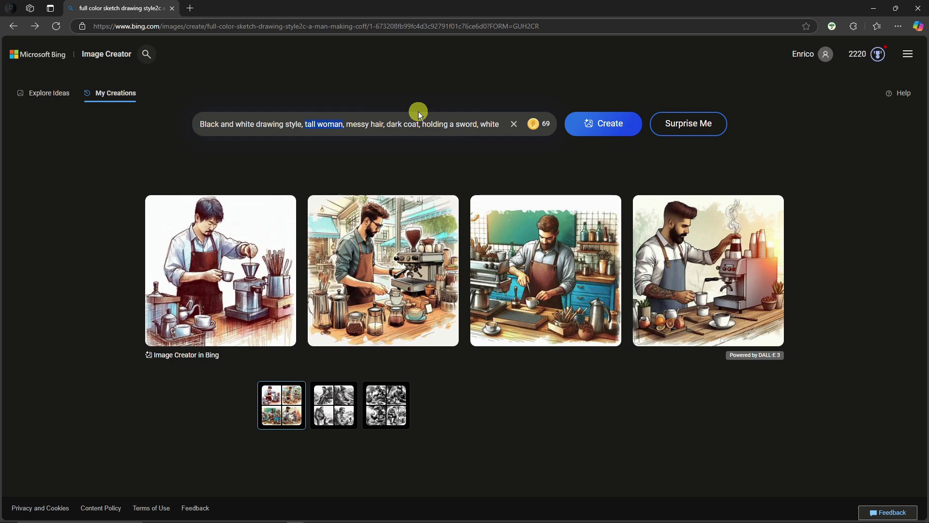
pyautogui.click(355, 124)
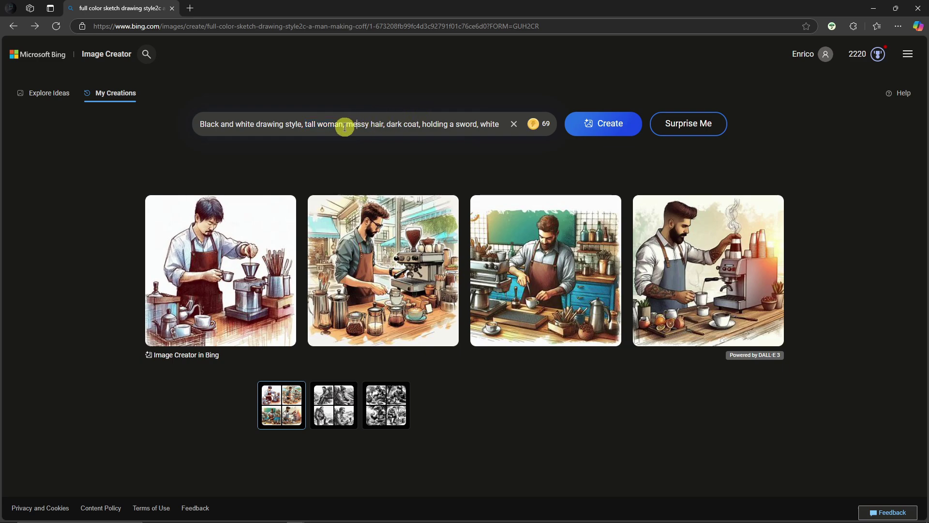
pyautogui.moveTo(348, 124); pyautogui.dragTo(382, 125)
pyautogui.click(391, 127)
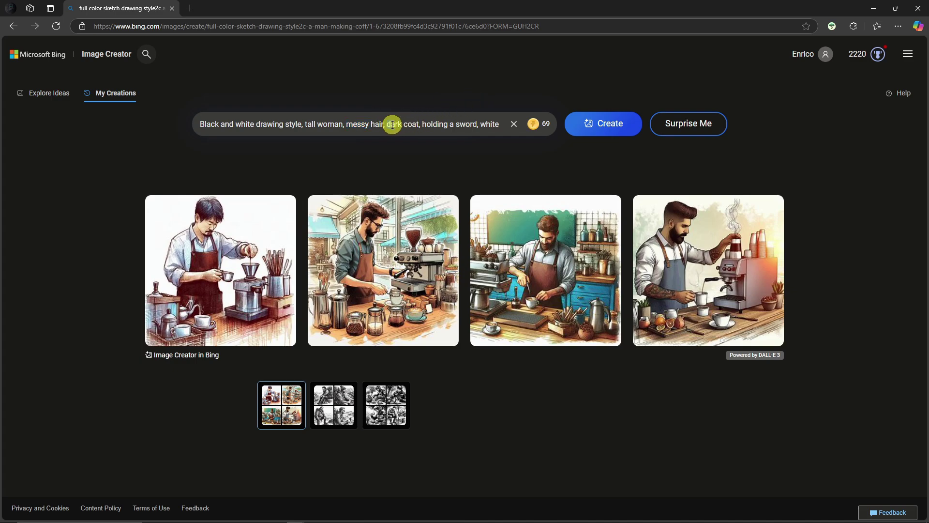
pyautogui.click(448, 124)
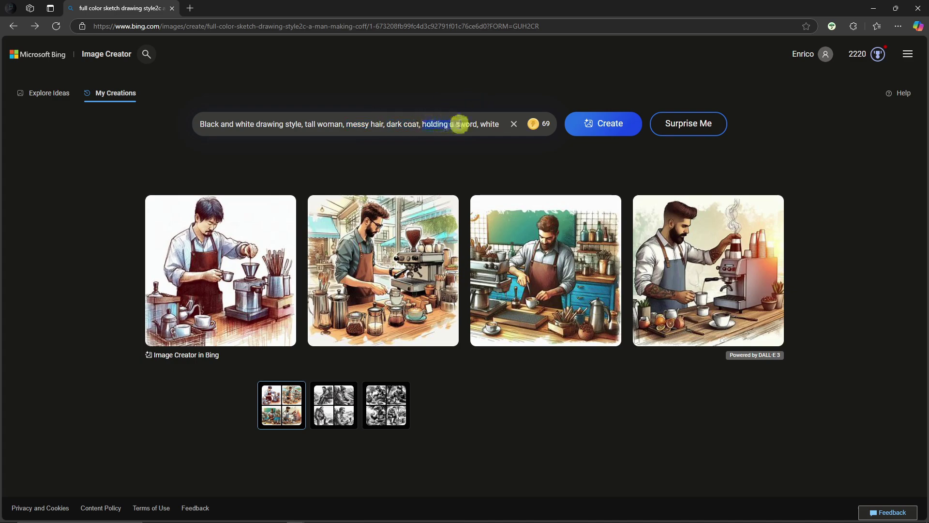
pyautogui.write('background')
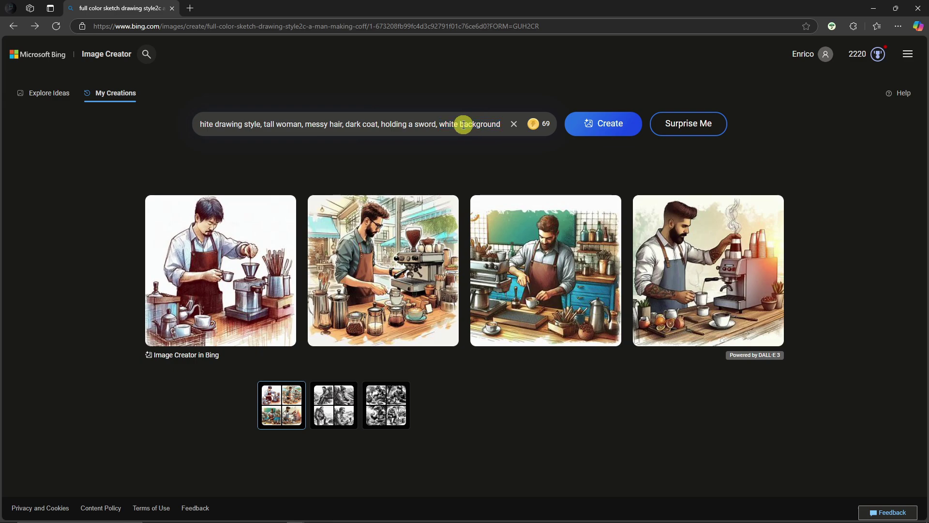
pyautogui.moveTo(202, 124); pyautogui.dragTo(446, 129)
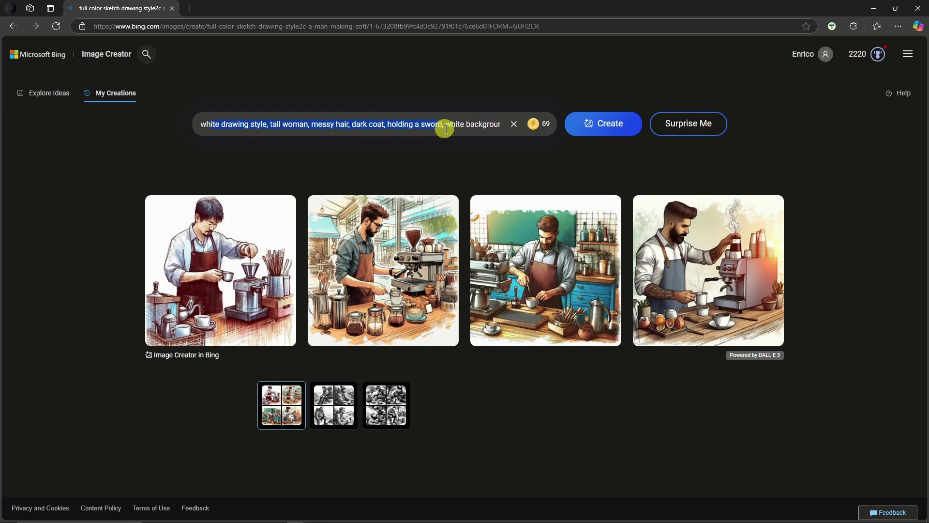
pyautogui.click(445, 128)
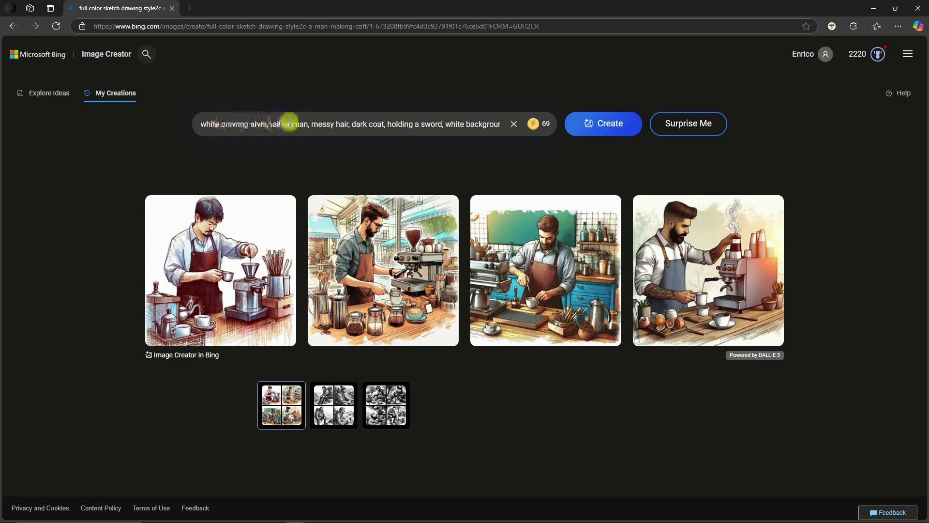
pyautogui.click(289, 123)
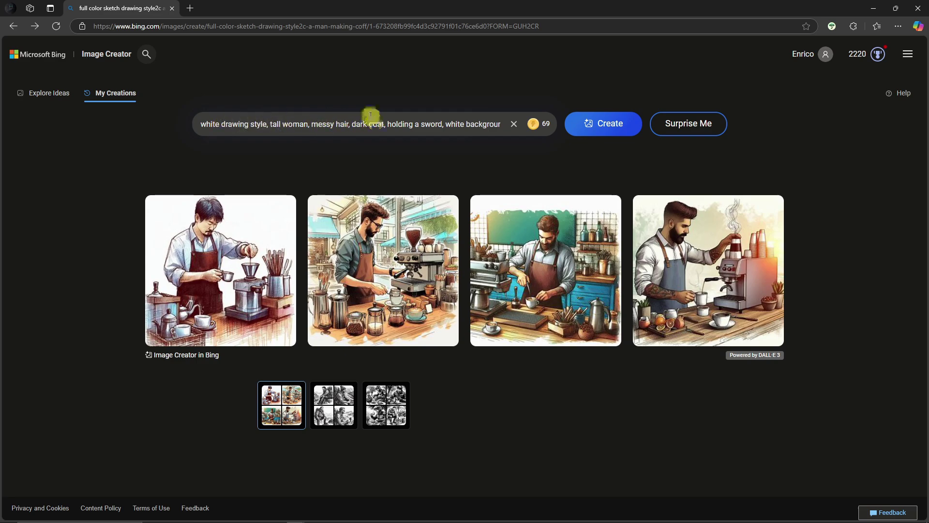
pyautogui.click(387, 124)
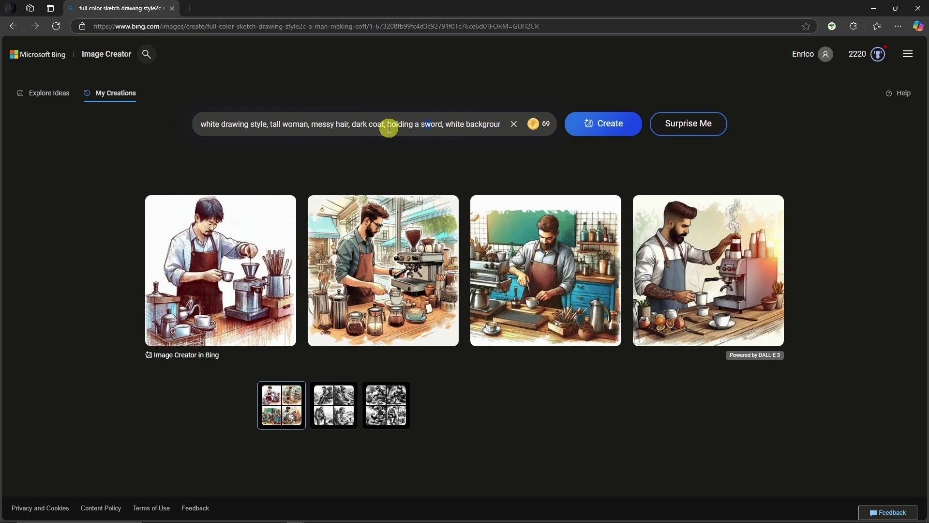
# Generate images from the tall woman prompt and look through the enlarged results.
pyautogui.click(631, 127)
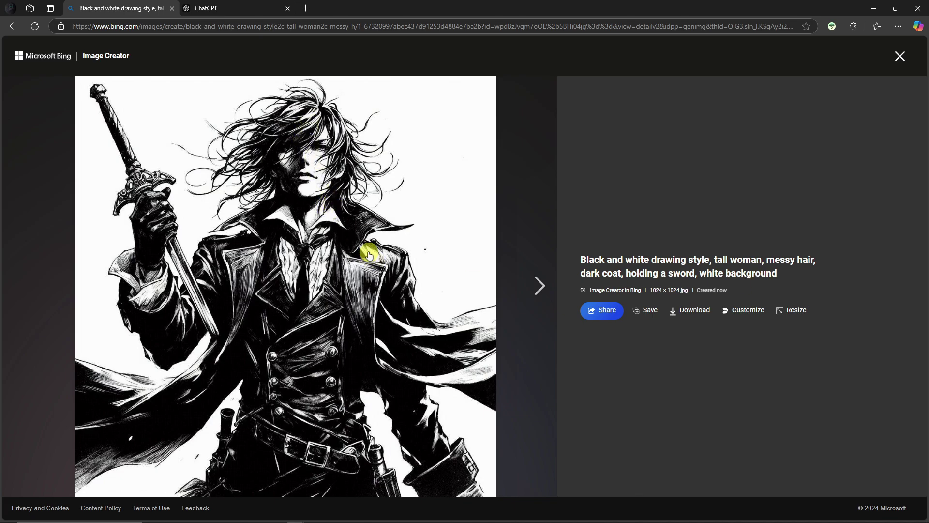
pyautogui.click(535, 288)
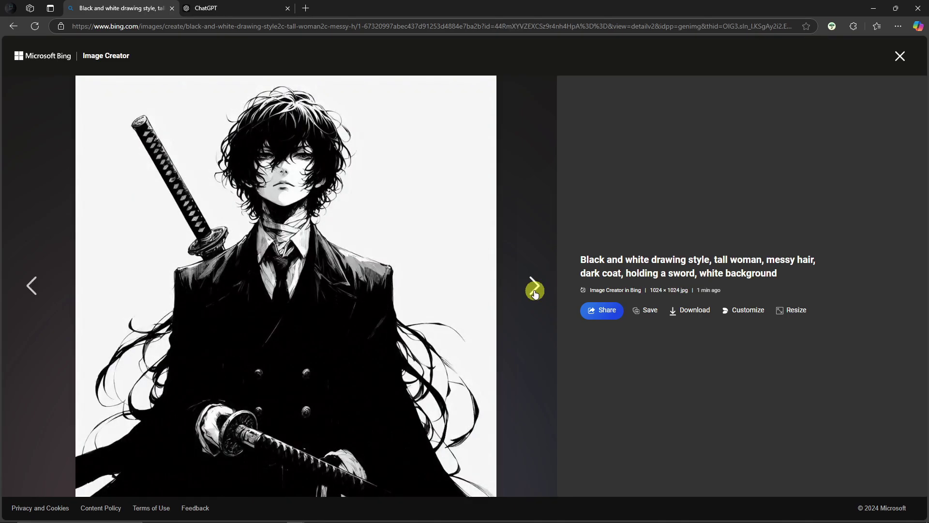
pyautogui.click(536, 292)
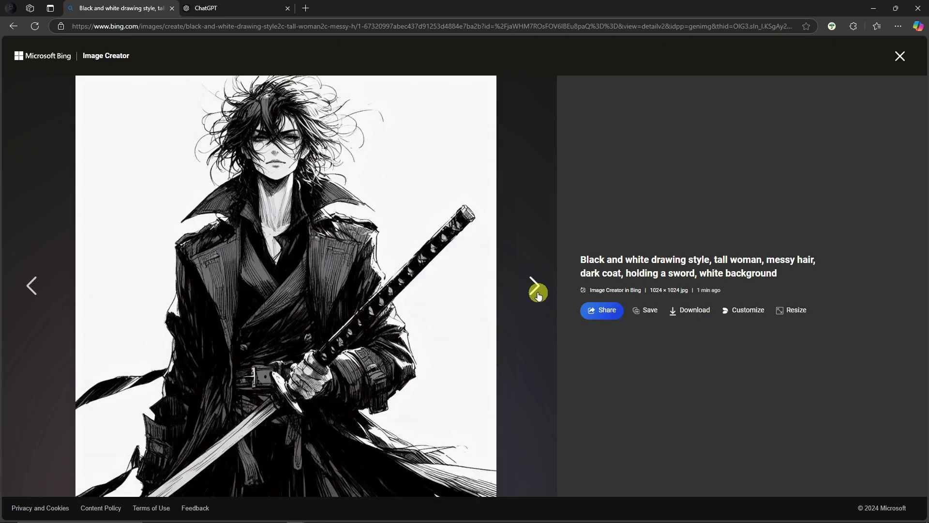
# Browse the remaining enlarged tall woman images and view the resize options for the one in the double-breasted coat.
pyautogui.click(538, 293)
pyautogui.click(538, 292)
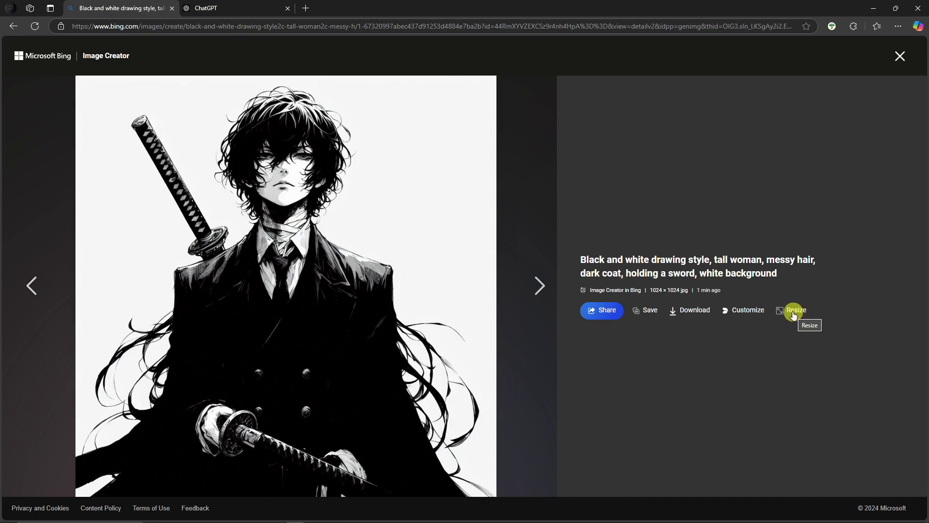
pyautogui.click(794, 312)
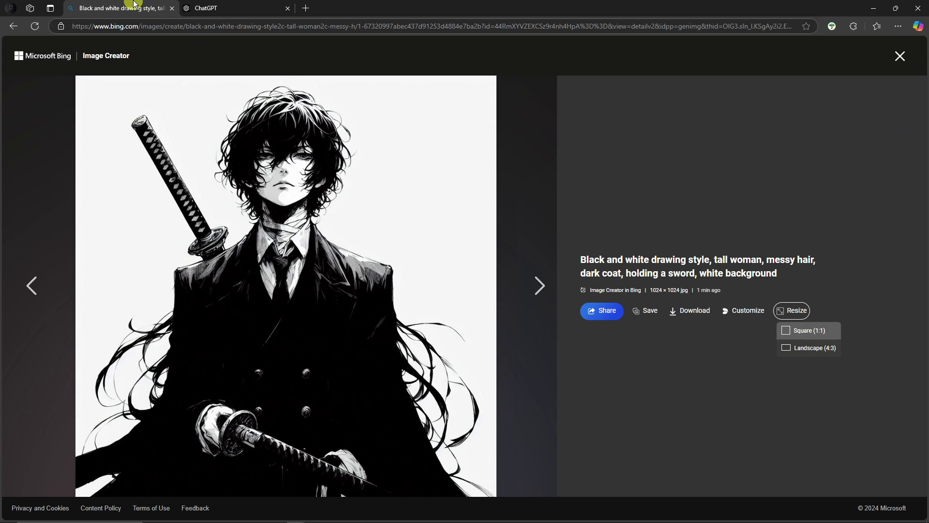
# Switch to ChatGPT and read the John Wick and Indiana Jones inspired story request together with the generated adventure story.
pyautogui.click(204, 8)
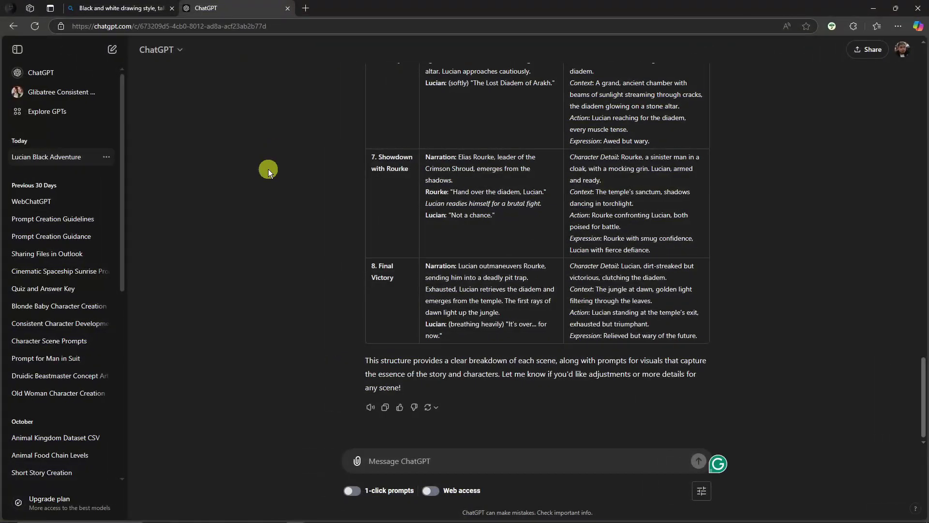
pyautogui.scroll(20, 298, 199)
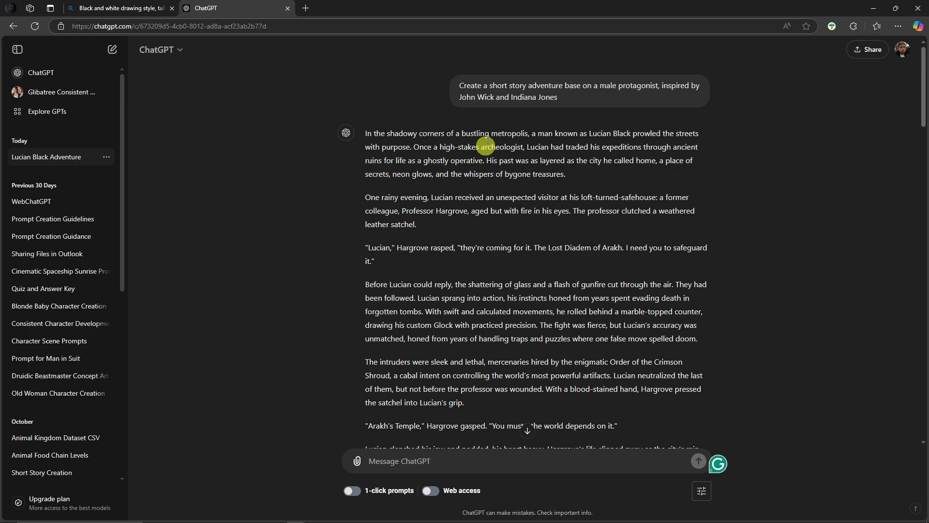
pyautogui.moveTo(367, 134); pyautogui.dragTo(618, 390)
pyautogui.moveTo(460, 86); pyautogui.dragTo(533, 95)
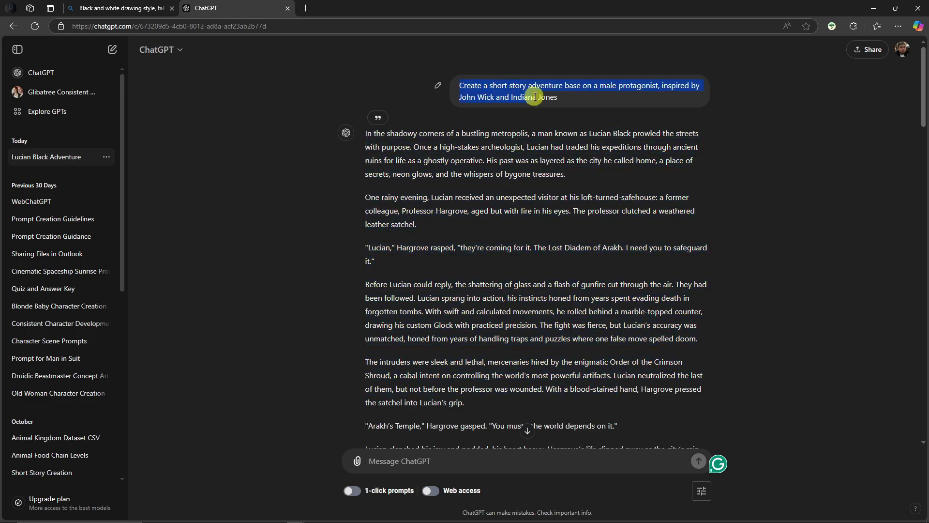
pyautogui.scroll(-2, 504, 266)
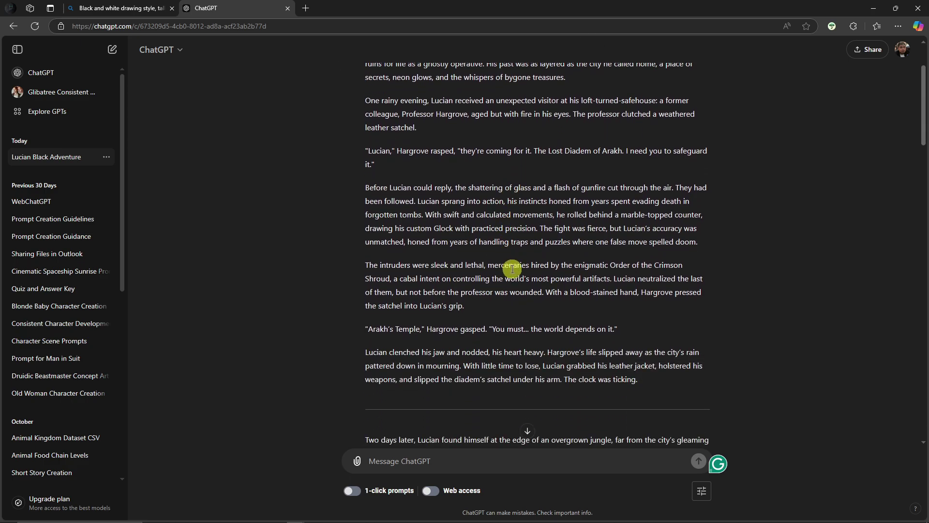
pyautogui.scroll(-10, 512, 269)
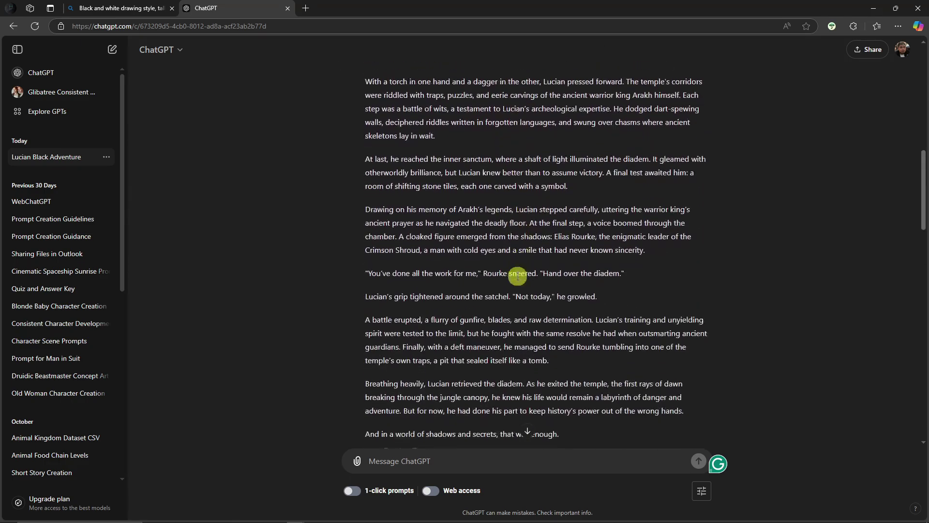
# Examine the follow-up request for 8 scenes in table format, including its script, narration and text-to-image prompt structure.
pyautogui.scroll(-2, 518, 280)
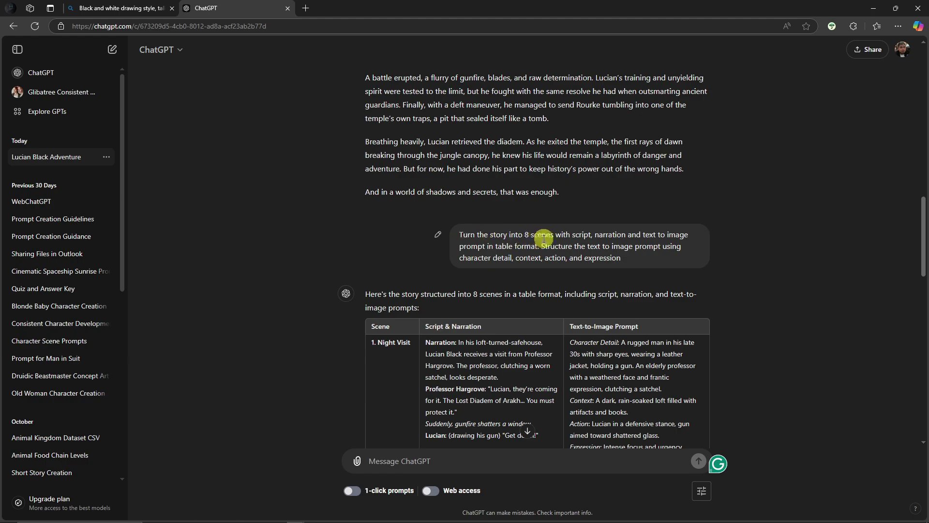
pyautogui.moveTo(591, 235); pyautogui.dragTo(649, 246)
pyautogui.moveTo(488, 247); pyautogui.dragTo(514, 247)
pyautogui.click(521, 245)
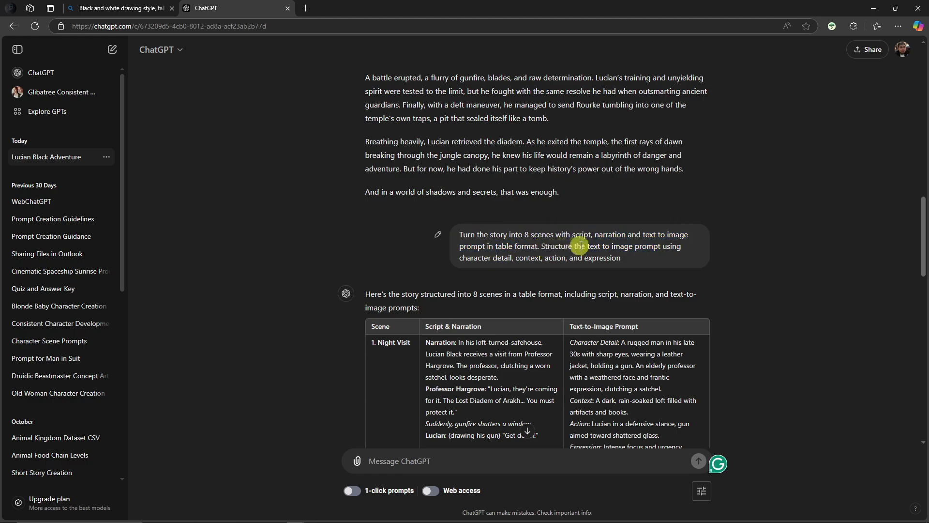
pyautogui.moveTo(460, 259)
pyautogui.mouseDown()
pyautogui.moveTo(569, 259)
pyautogui.moveTo(462, 260)
pyautogui.mouseUp()
pyautogui.click(539, 257)
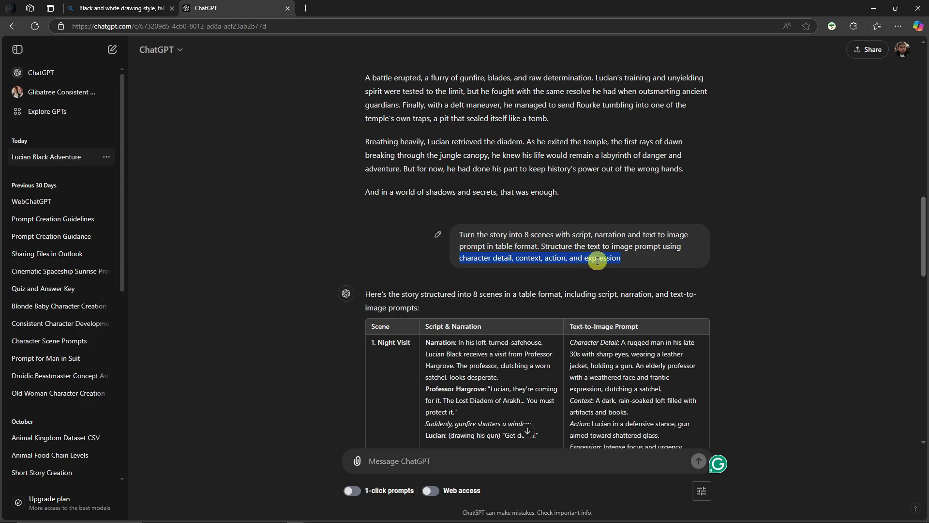
pyautogui.scroll(-6, 532, 256)
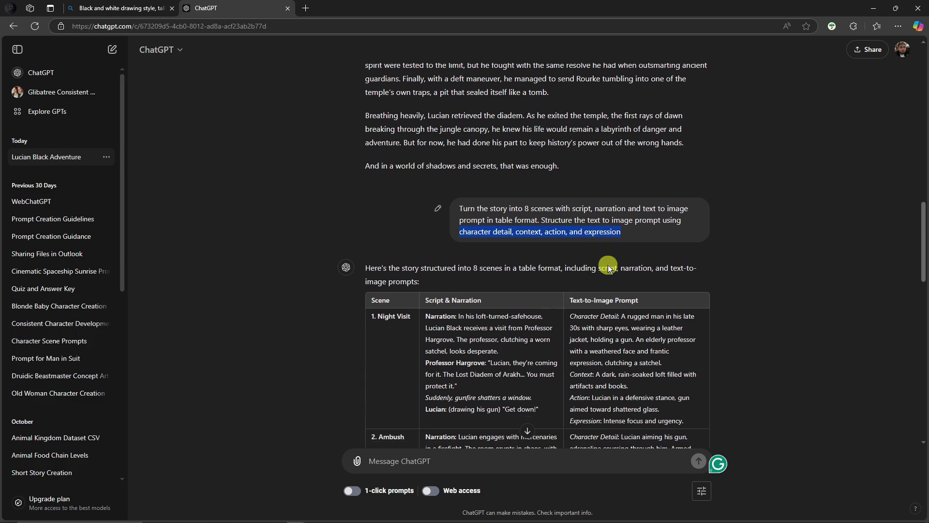
# Replace all of Notepad's text with the text-to-image prompt copied from the Night Visit scene in the table.
pyautogui.scroll(2, 494, 218)
pyautogui.moveTo(571, 149); pyautogui.dragTo(684, 253)
pyautogui.hotkey('ctrl', 'c')
pyautogui.click(386, 515)
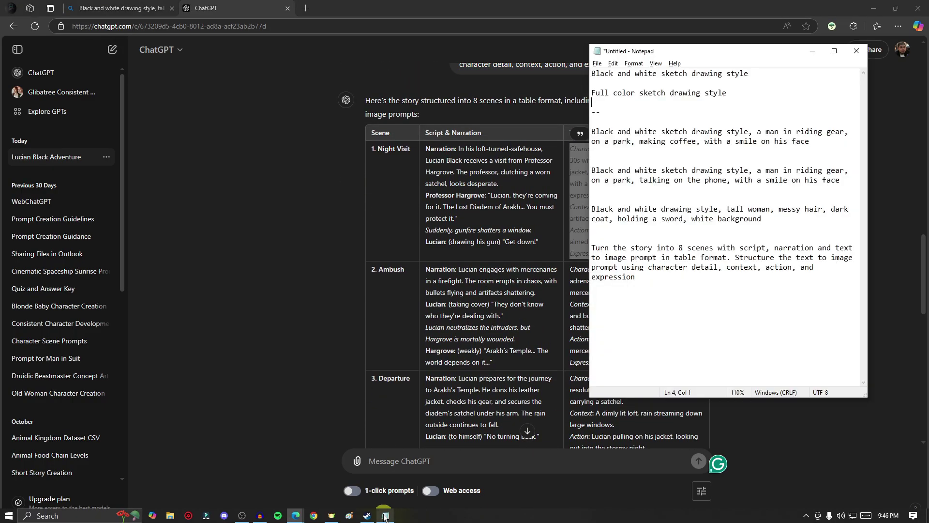
pyautogui.hotkey('ctrl', 'a')
pyautogui.press('BackSpace')
pyautogui.hotkey('ctrl', 'v')
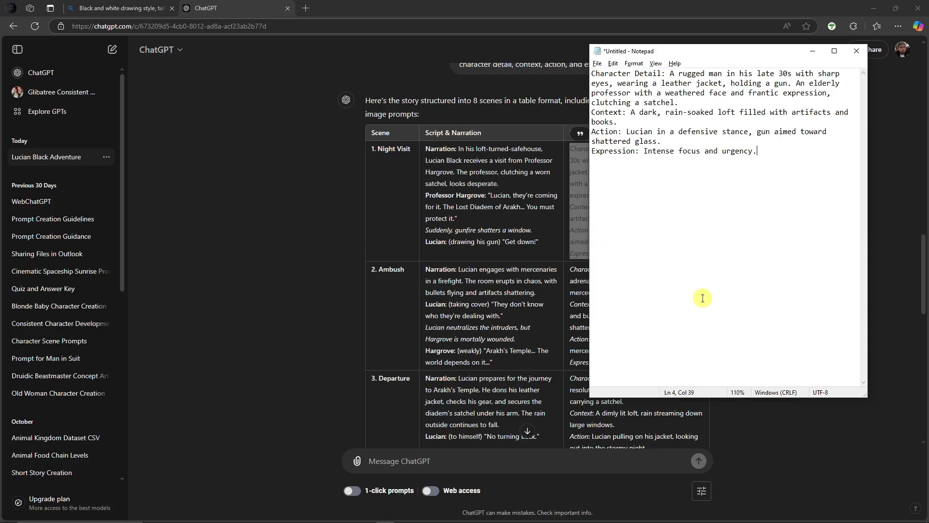
# Copy the Ambush scene's text-to-image prompt from the table into Notepad, below the Night Visit prompt.
pyautogui.click(307, 203)
pyautogui.moveTo(571, 270); pyautogui.dragTo(680, 368)
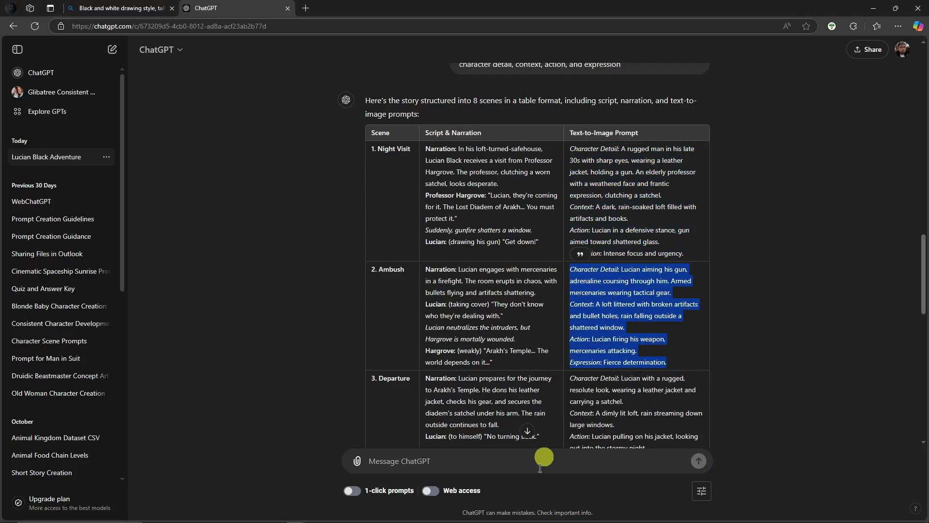
pyautogui.click(386, 516)
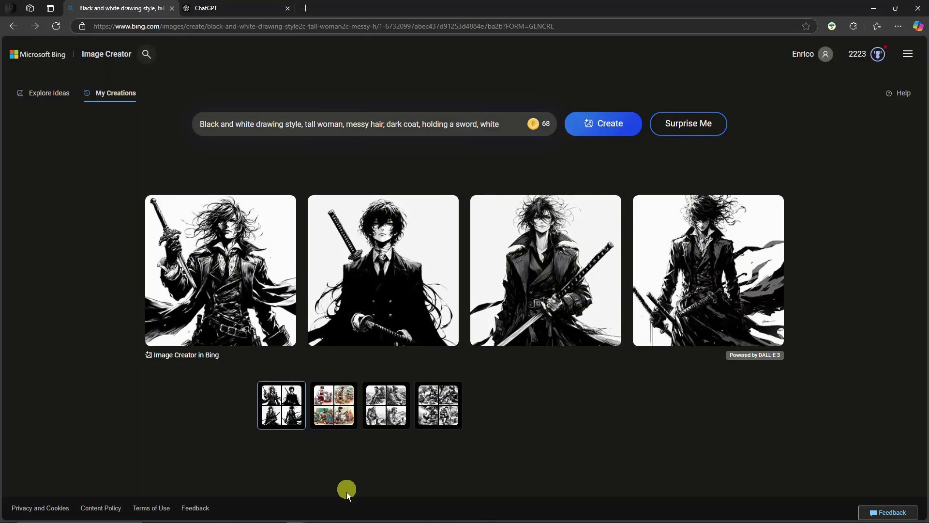
# Move and enlarge the Notepad window over Bing Image Creator and zoom its scene prompts to 110%.
pyautogui.click(386, 518)
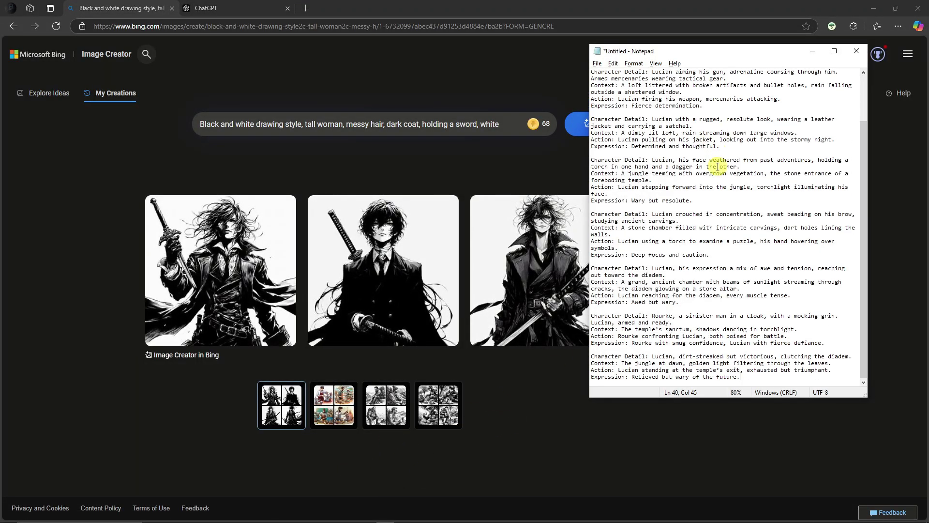
pyautogui.moveTo(717, 43); pyautogui.dragTo(442, 24)
pyautogui.moveTo(593, 378); pyautogui.dragTo(883, 473)
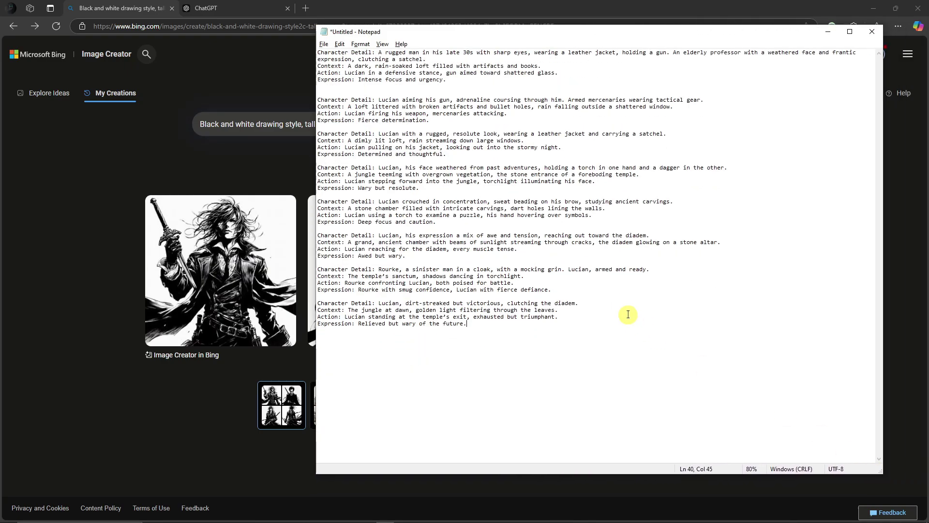
pyautogui.scroll(3, 623, 315)
pyautogui.click(384, 64)
pyautogui.moveTo(384, 64); pyautogui.dragTo(491, 73)
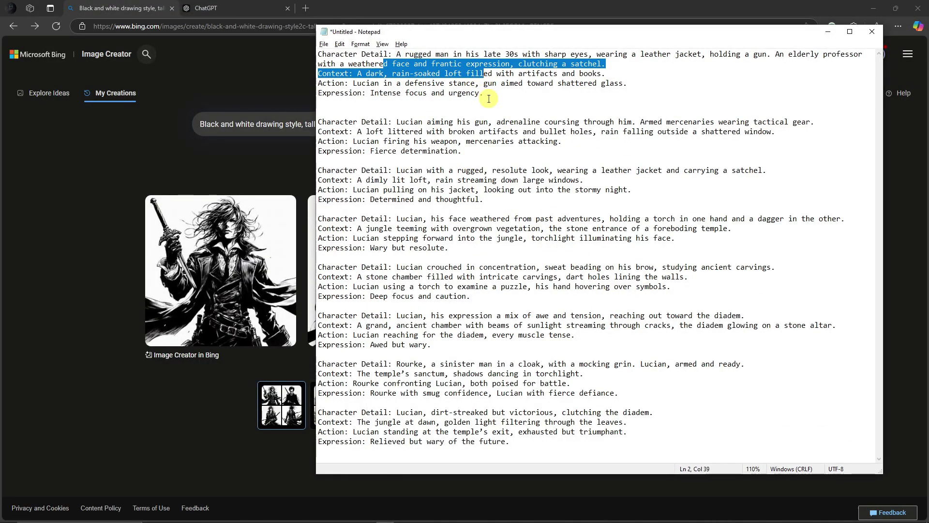
pyautogui.click(421, 63)
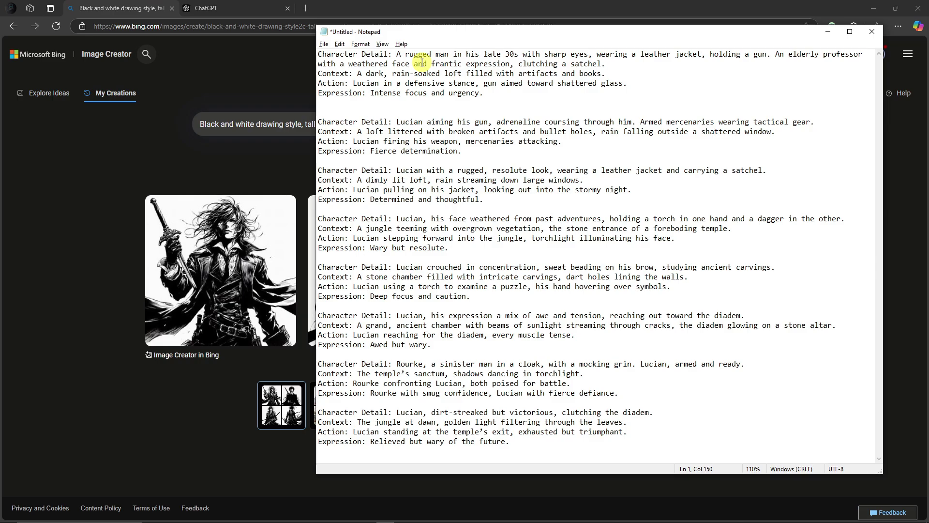
# Insert "Black and white drawing style," at the start of the first and second scenes' character detail text in Notepad.
pyautogui.click(398, 55)
pyautogui.write('Black and white drawing style')
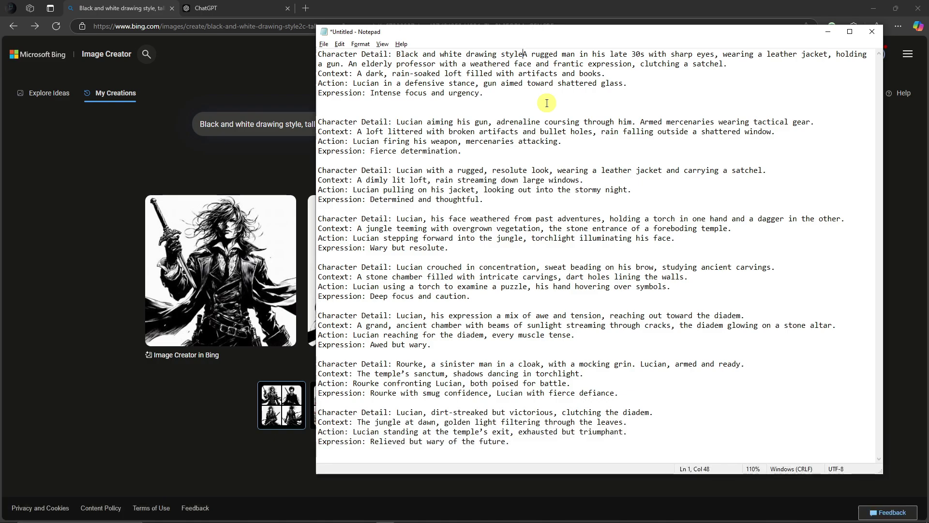
pyautogui.write(',')
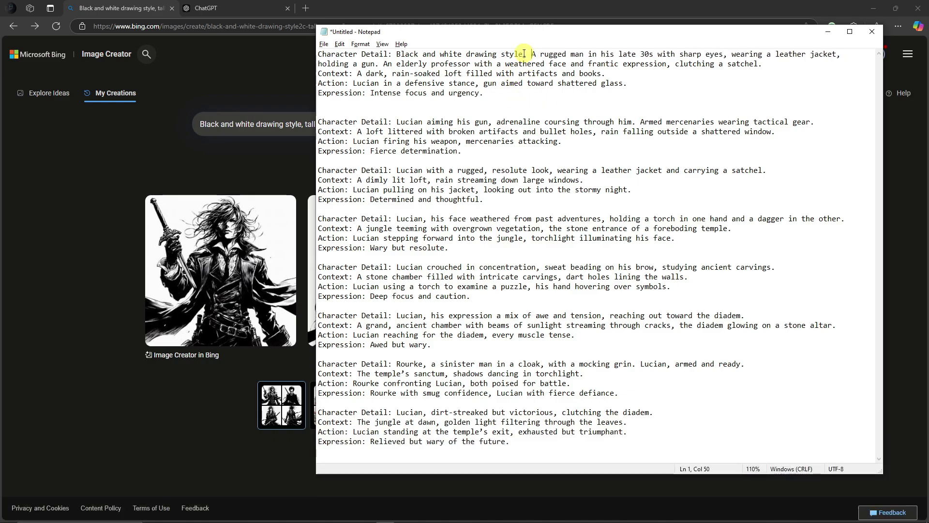
pyautogui.moveTo(525, 54); pyautogui.dragTo(399, 54)
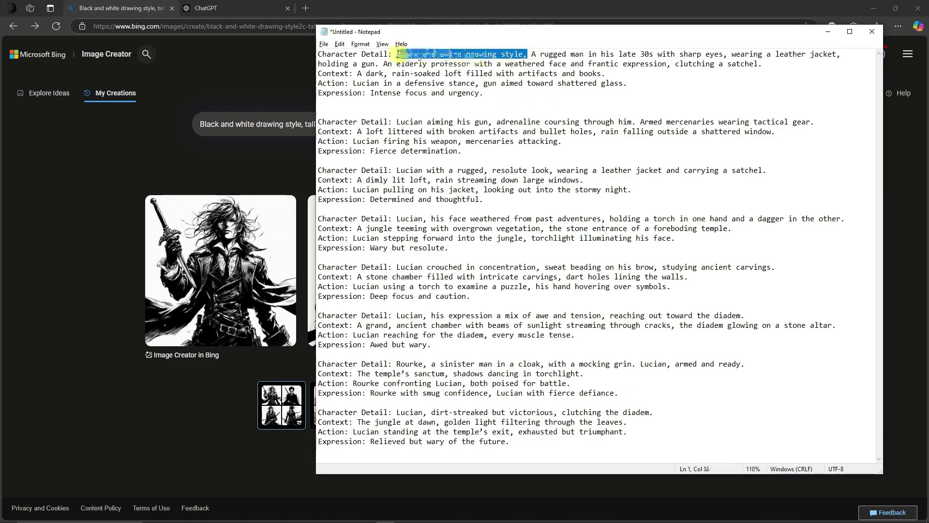
pyautogui.hotkey('ctrl', 'c')
pyautogui.click(393, 122)
pyautogui.hotkey('ctrl', 'v')
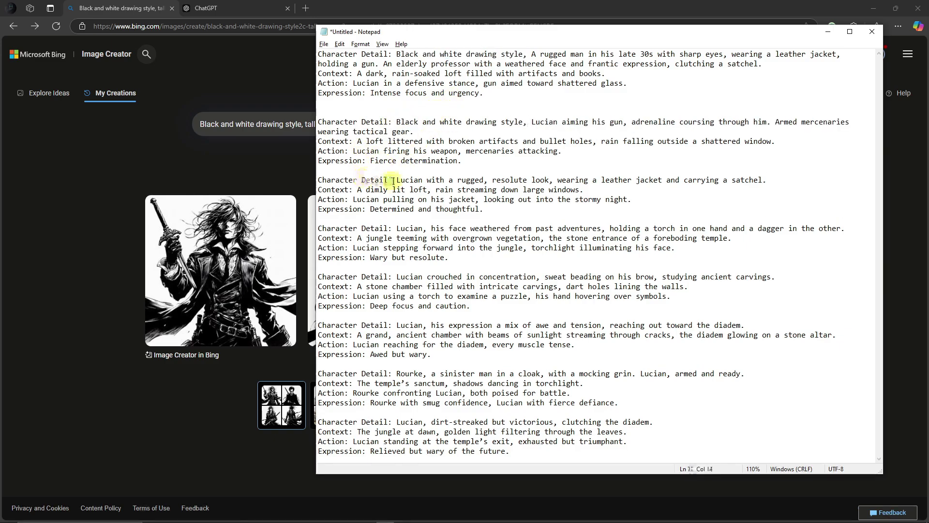
# Add the same "Black and white drawing style," prefix to the character details of the third through sixth scenes.
pyautogui.hotkey('ctrl', 'v')
pyautogui.click(393, 238)
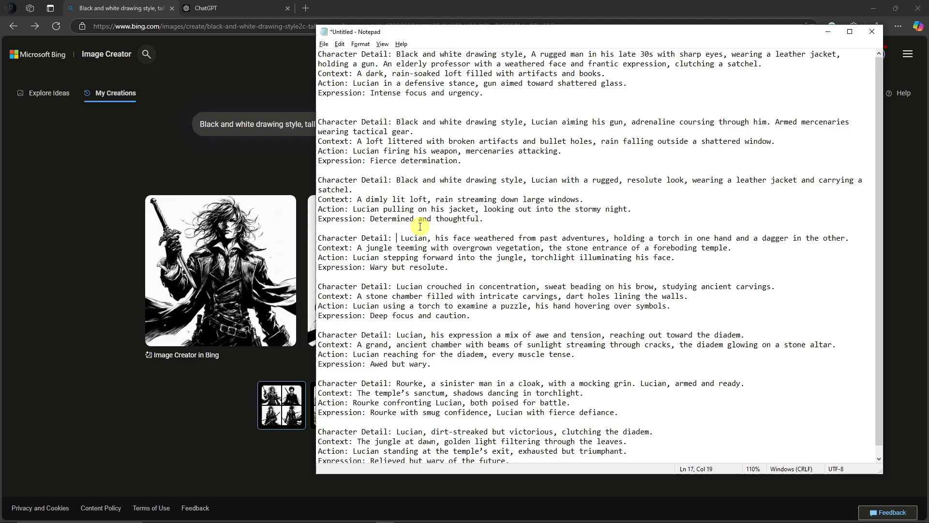
pyautogui.hotkey('ctrl', 'v')
pyautogui.click(396, 296)
pyautogui.hotkey('ctrl', 'v')
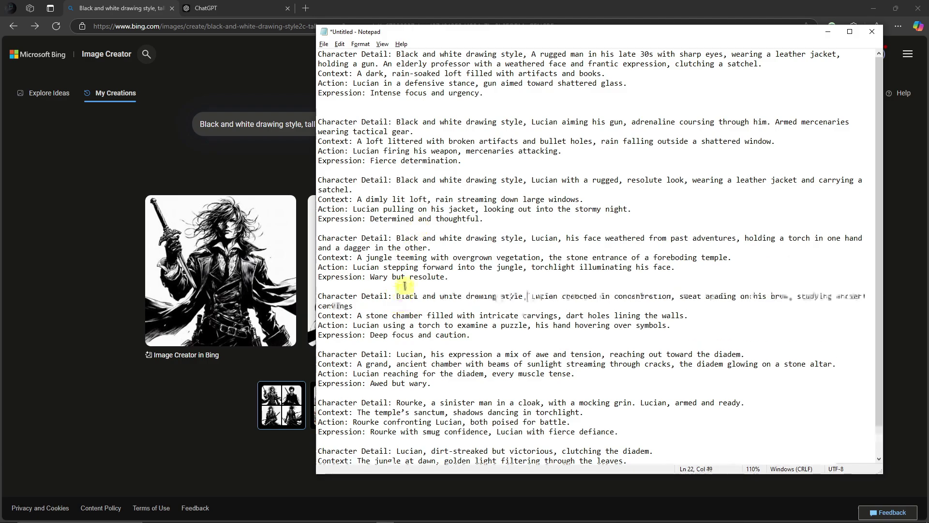
pyautogui.click(391, 355)
pyautogui.hotkey('ctrl', 'v')
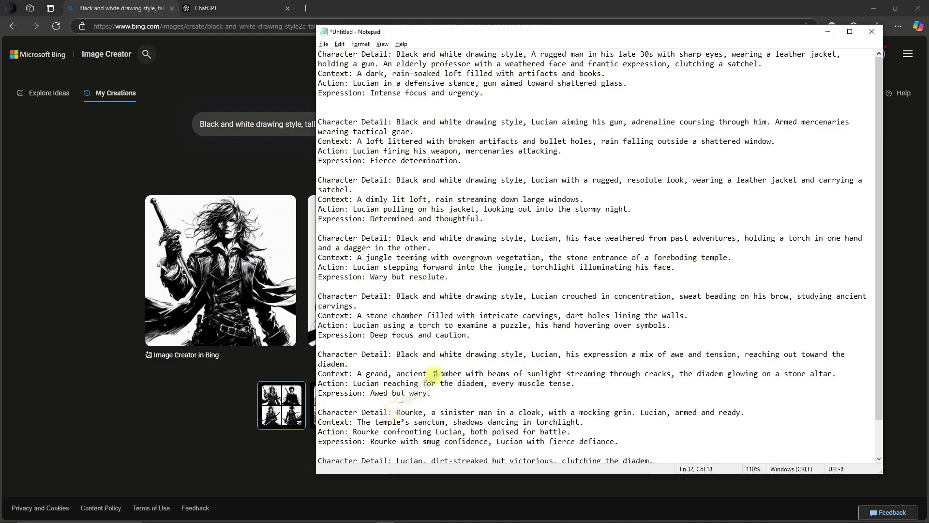
# Add the "Black and white drawing style," prefix to the character details of the seventh and eighth scenes.
pyautogui.hotkey('ctrl', 'v')
pyautogui.click(396, 413)
pyautogui.scroll(-2, 449, 364)
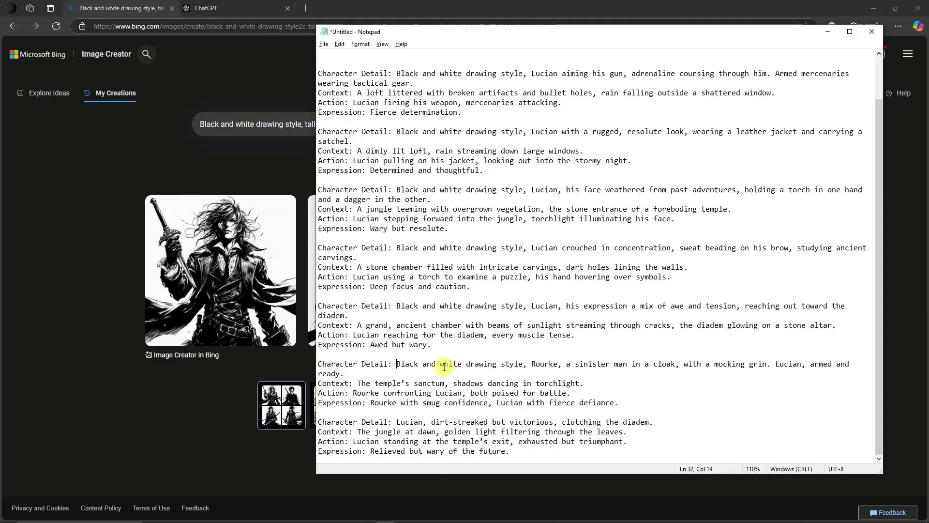
pyautogui.click(393, 422)
pyautogui.hotkey('ctrl', 'v')
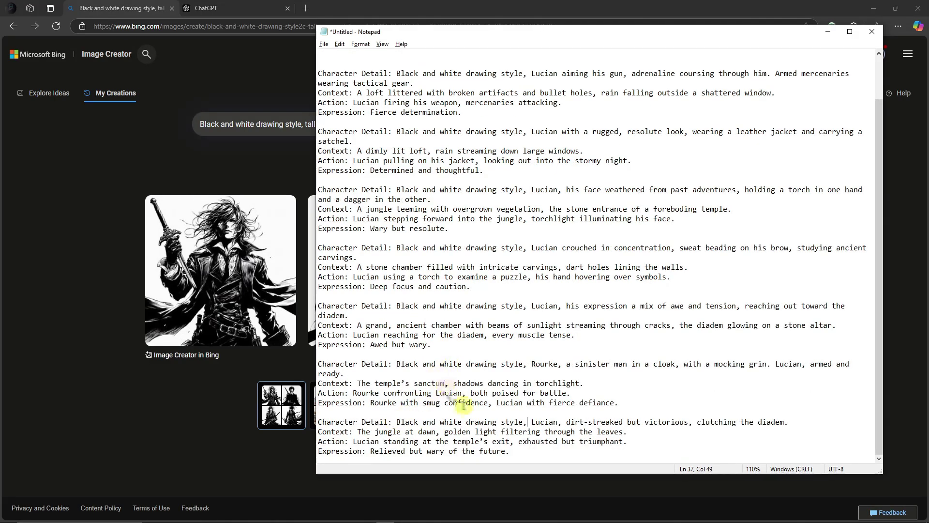
pyautogui.moveTo(499, 431); pyautogui.dragTo(318, 422)
pyautogui.click(419, 419)
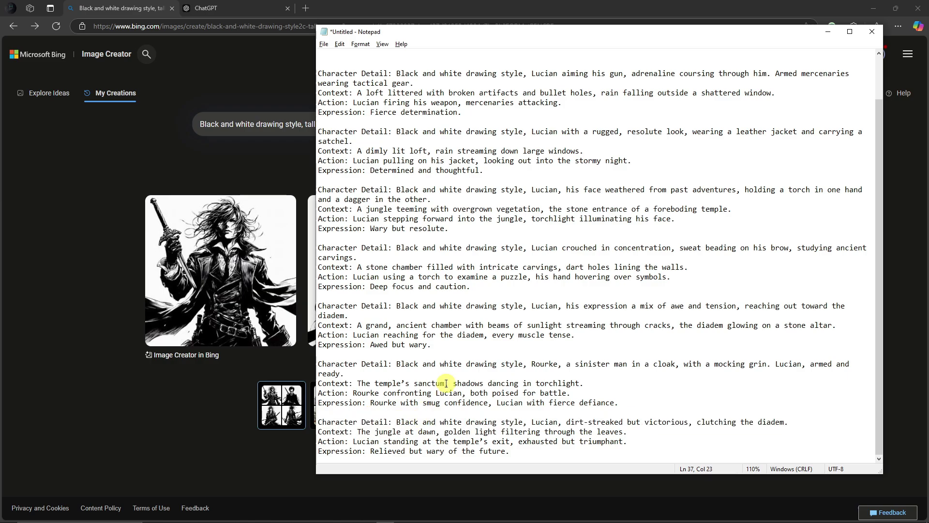
# Replace the Image Creator prompt with the first scene's character detail text from Notepad, leaving out its label.
pyautogui.scroll(2, 435, 198)
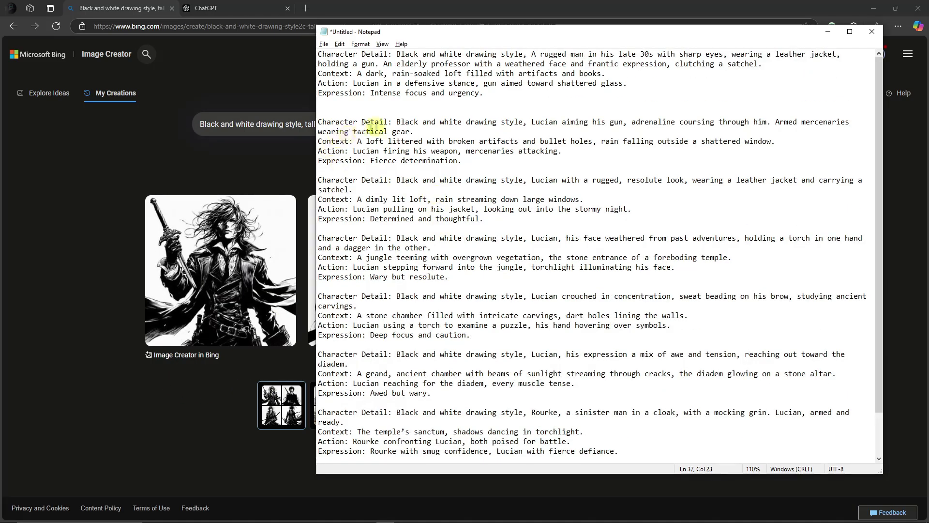
pyautogui.click(398, 54)
pyautogui.moveTo(398, 53); pyautogui.dragTo(772, 63)
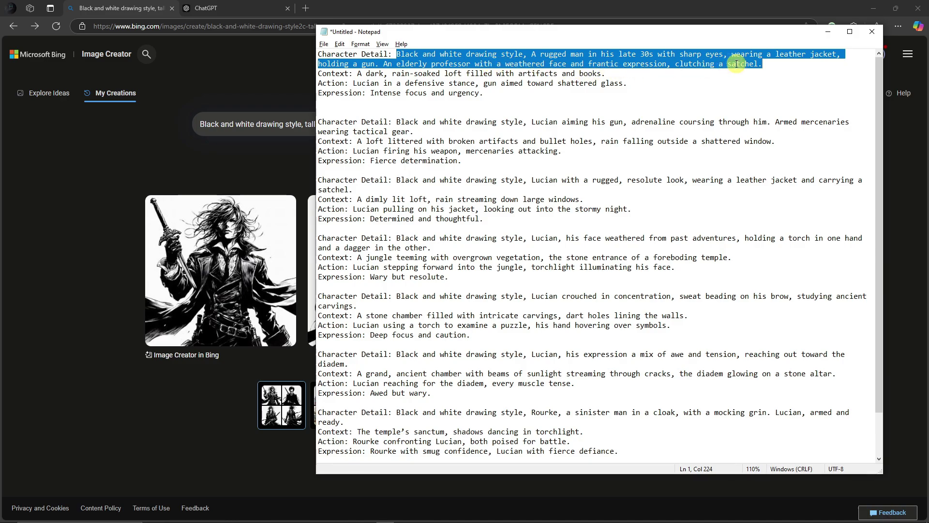
pyautogui.tripleClick(301, 124)
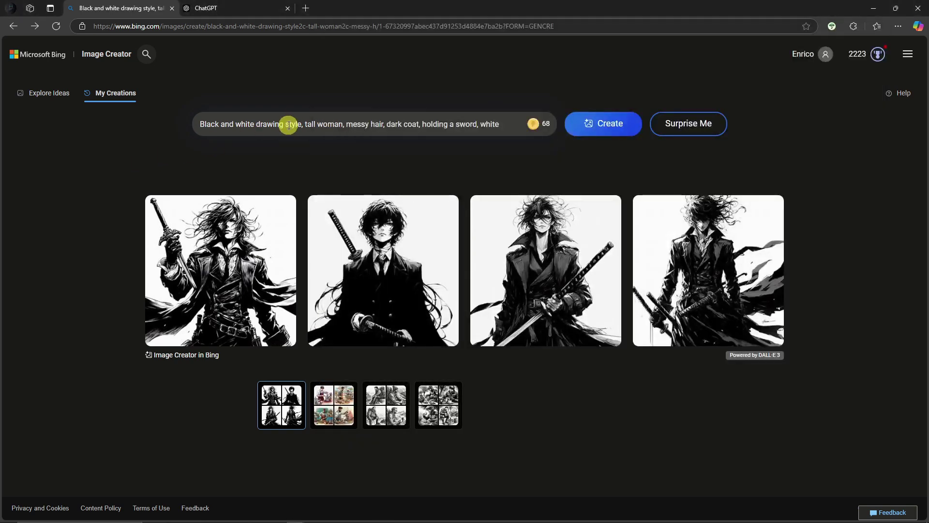
pyautogui.hotkey('ctrl', 'v')
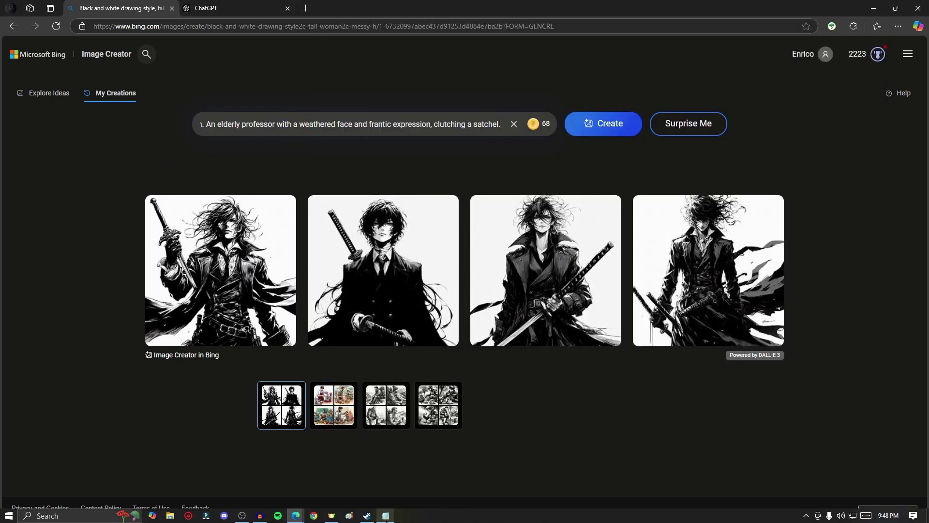
# Review the context, action and expression lines of the first scene in Notepad, and return to the Image Creator page.
pyautogui.click(386, 519)
pyautogui.moveTo(357, 74); pyautogui.dragTo(624, 72)
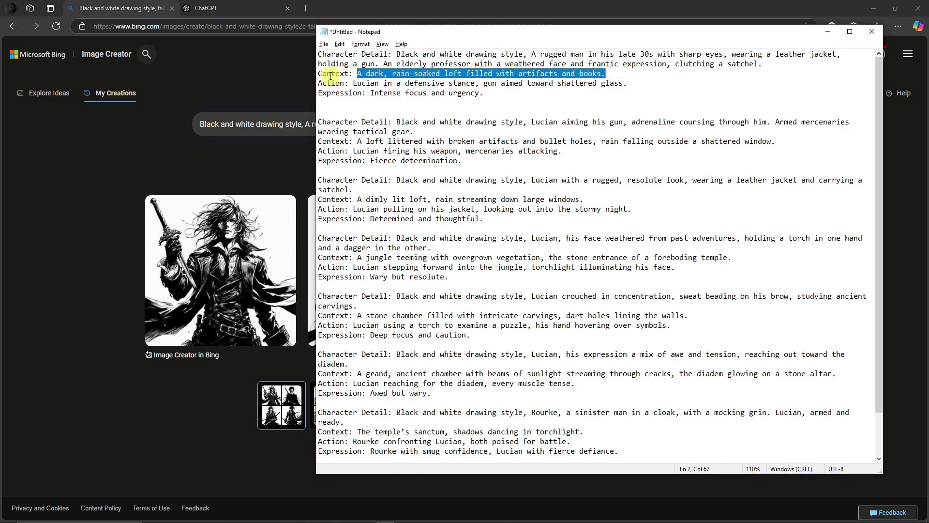
pyautogui.moveTo(353, 83); pyautogui.dragTo(647, 82)
pyautogui.moveTo(485, 93); pyautogui.dragTo(367, 94)
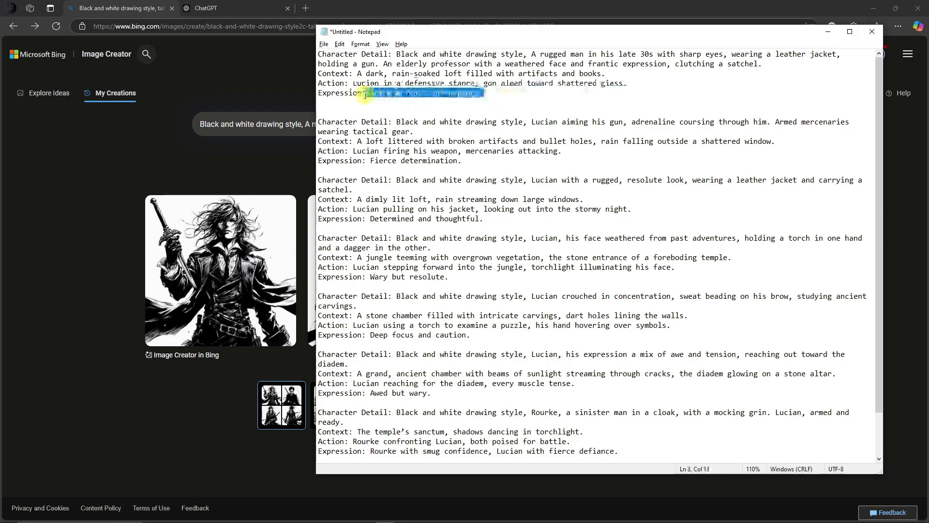
pyautogui.click(114, 161)
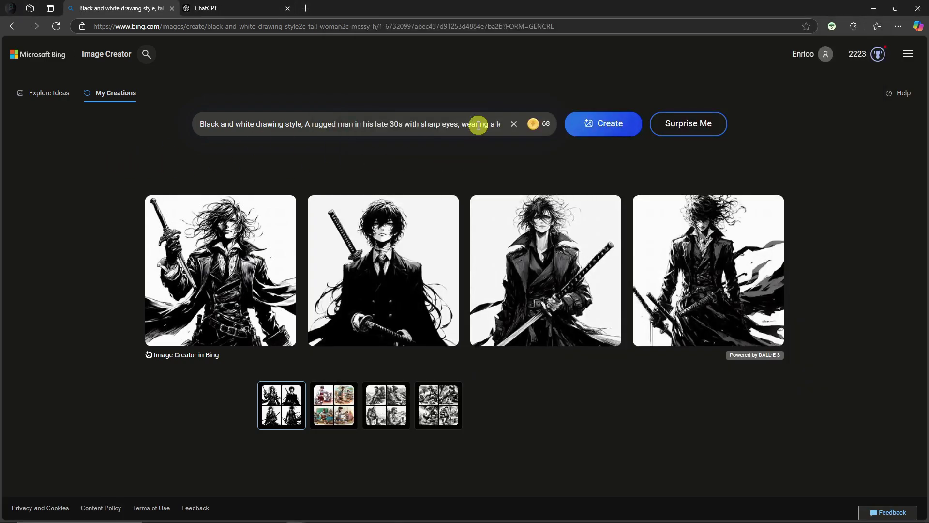
# Generate images from the first scene's character prompt and look through the enlarged results alongside their prompt text.
pyautogui.click(610, 127)
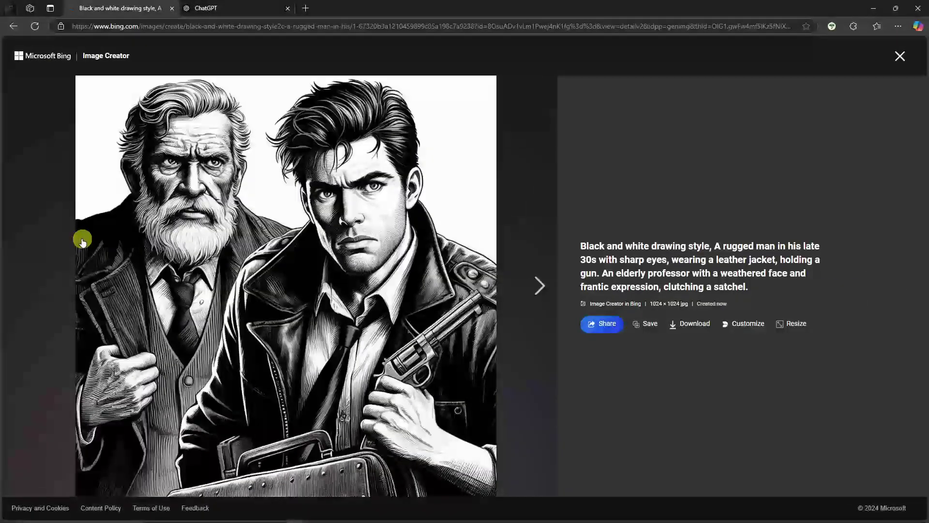
pyautogui.press('Right')
pyautogui.press('Right')
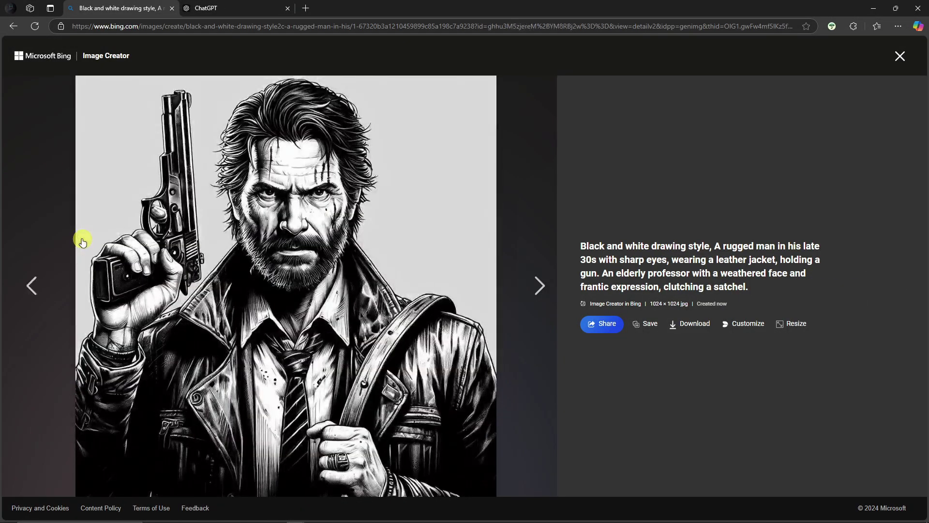
pyautogui.press('Right')
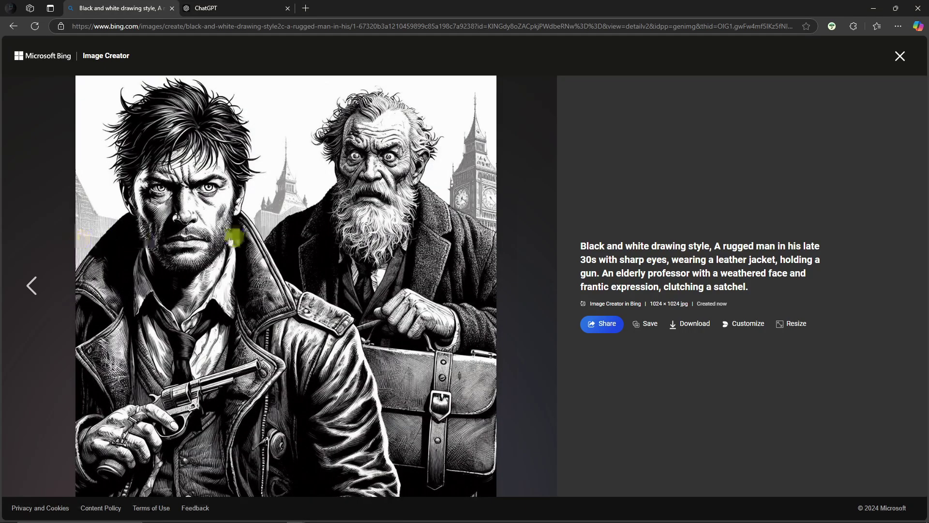
pyautogui.moveTo(580, 245); pyautogui.dragTo(658, 257)
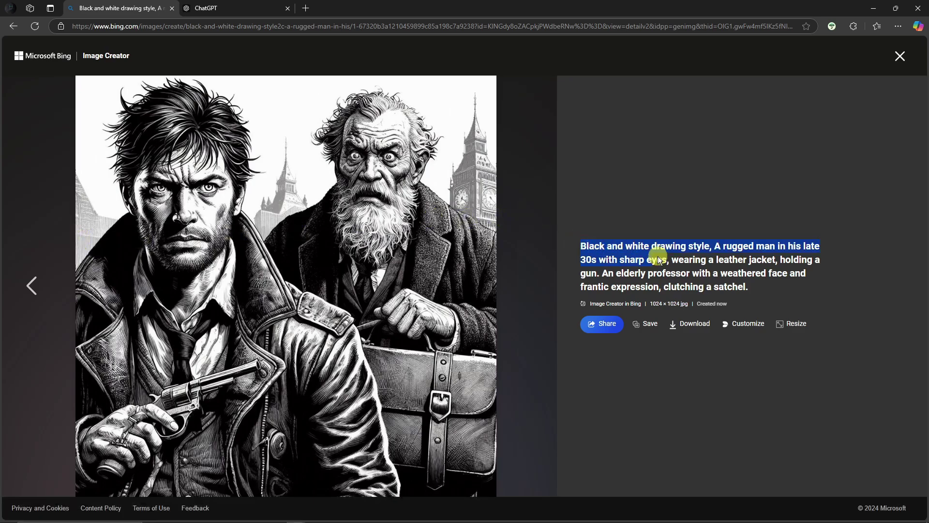
pyautogui.click(894, 55)
# Replace "An elderly professor" with "A lady" in the Image Creator prompt.
pyautogui.click(326, 125)
pyautogui.hotkey('ctrl', 'a')
pyautogui.hotkey('ctrl', 'v')
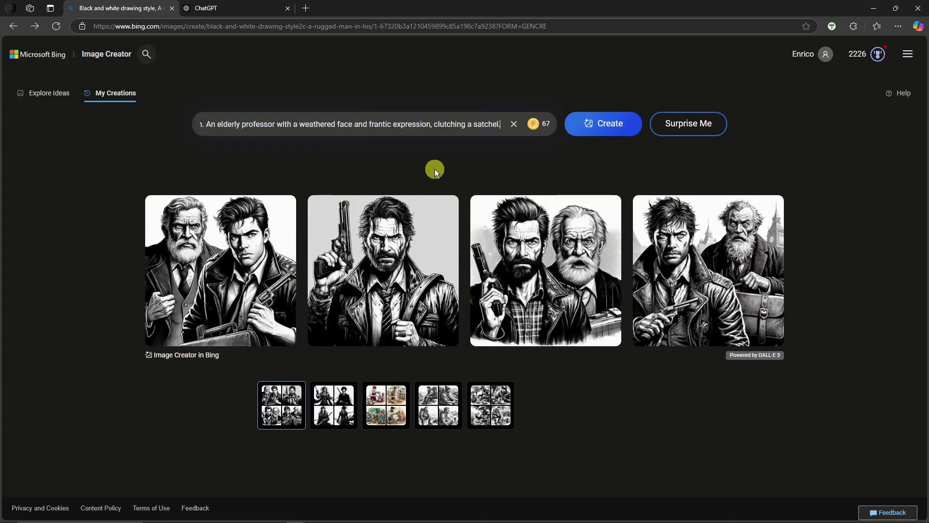
pyautogui.moveTo(343, 125); pyautogui.dragTo(69, 129)
pyautogui.click(68, 129)
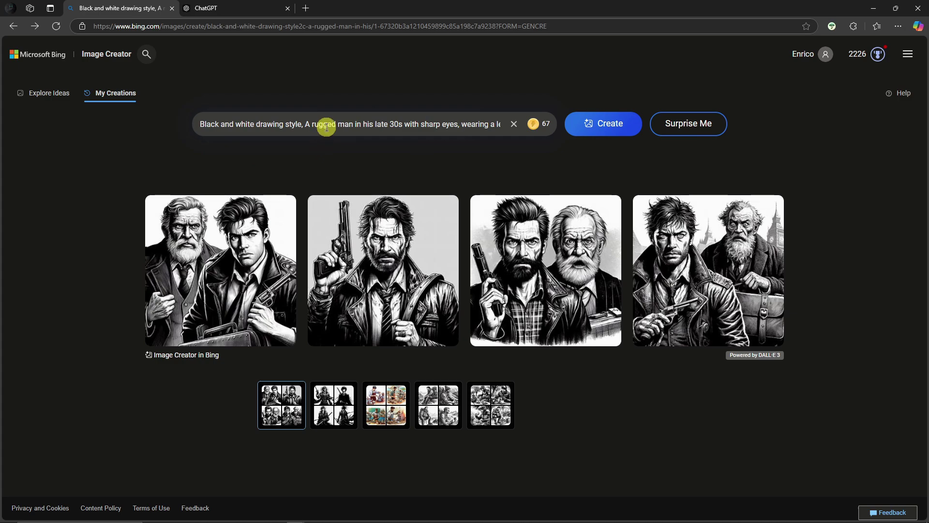
pyautogui.moveTo(201, 122); pyautogui.dragTo(559, 128)
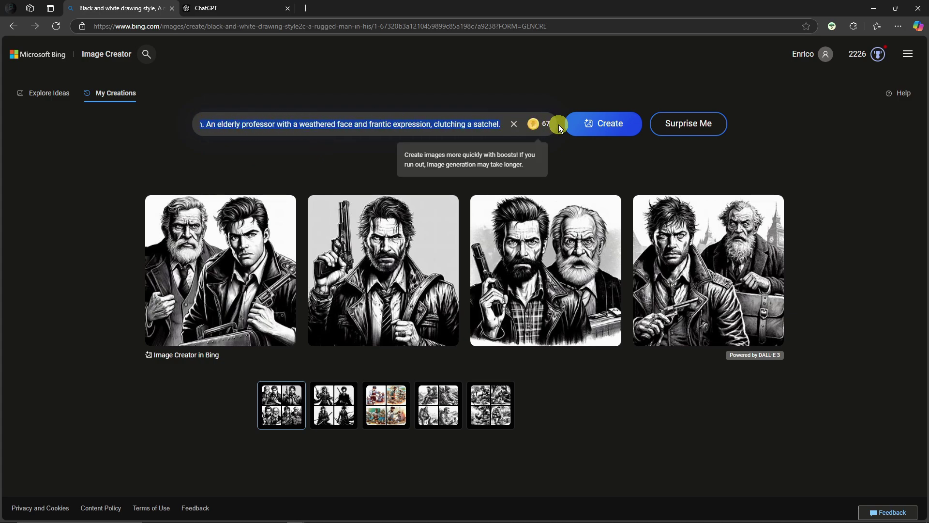
pyautogui.click(212, 124)
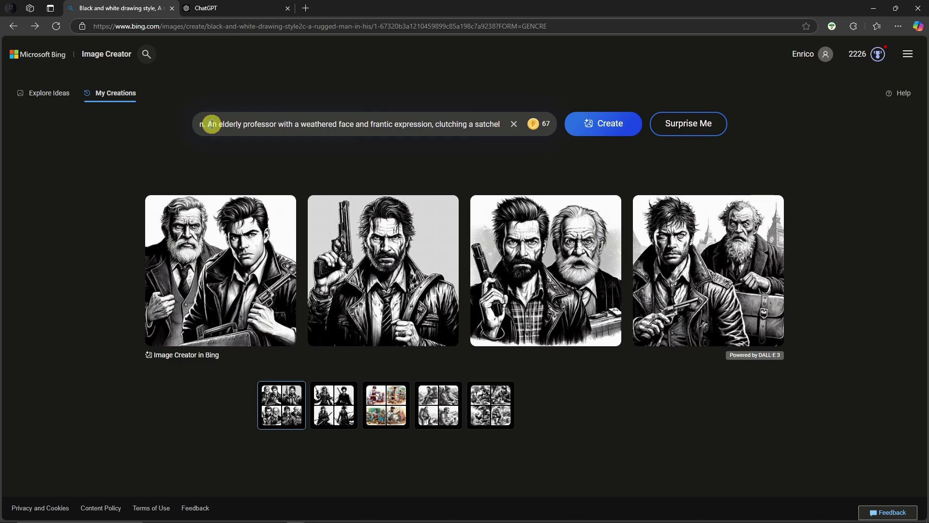
pyautogui.moveTo(208, 124); pyautogui.dragTo(269, 122)
pyautogui.write('An lday')
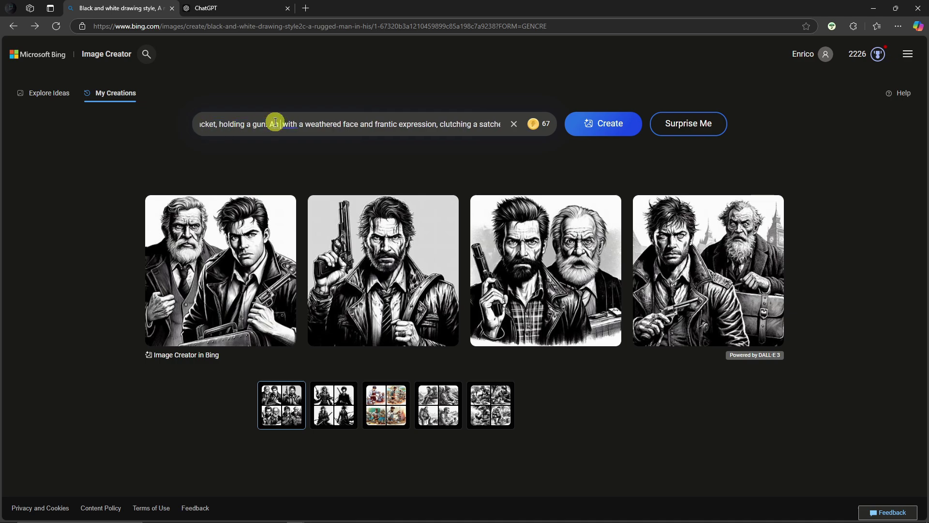
pyautogui.press('BackSpace')
pyautogui.press('BackSpace')
pyautogui.press('BackSpace')
pyautogui.press('BackSpace')
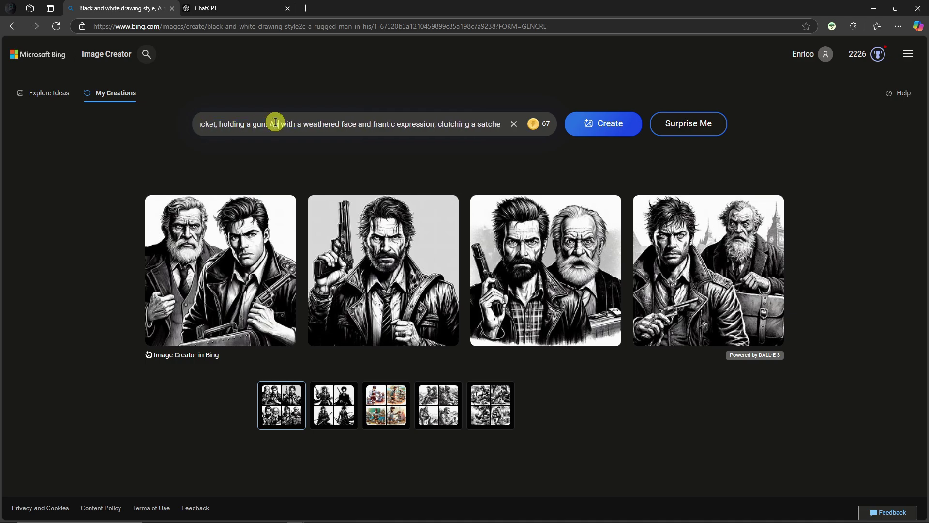
pyautogui.write('lady')
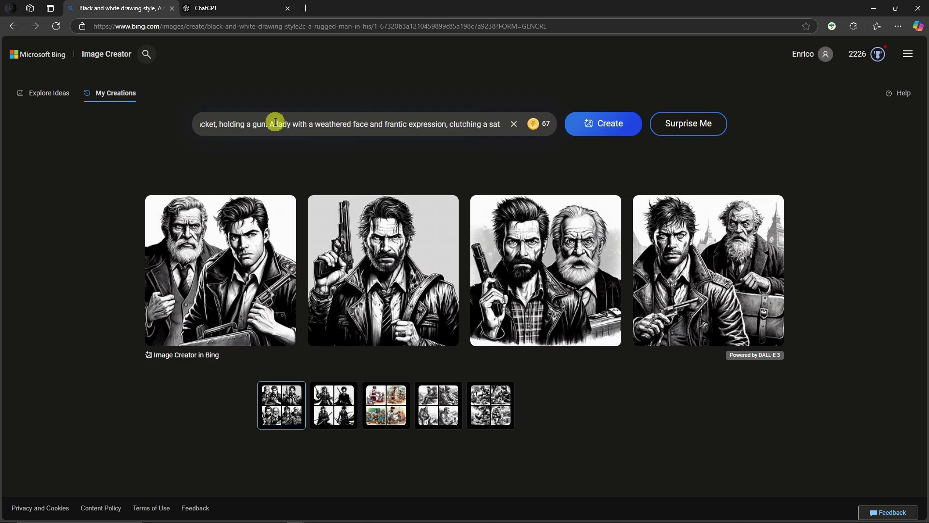
# Replace "satchel." with "bag." at the end of the prompt.
pyautogui.moveTo(343, 124); pyautogui.dragTo(545, 124)
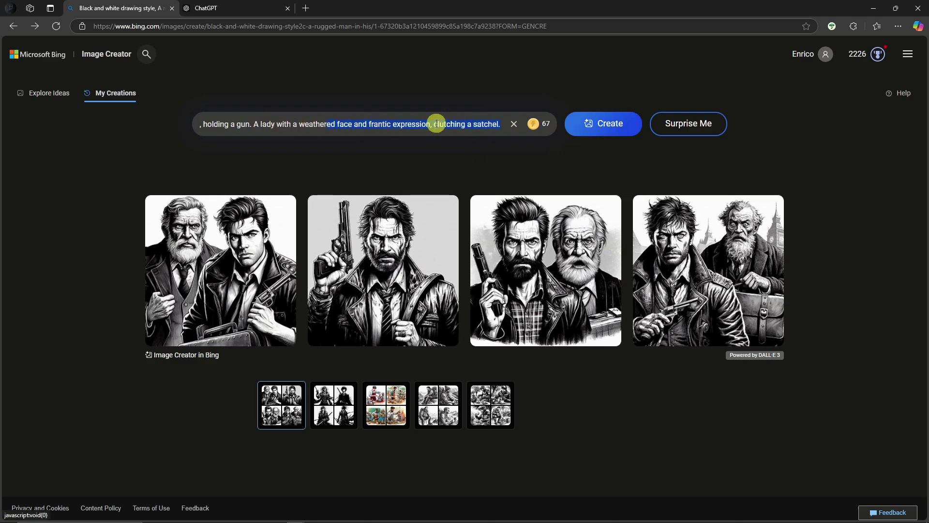
pyautogui.moveTo(474, 126); pyautogui.dragTo(498, 140)
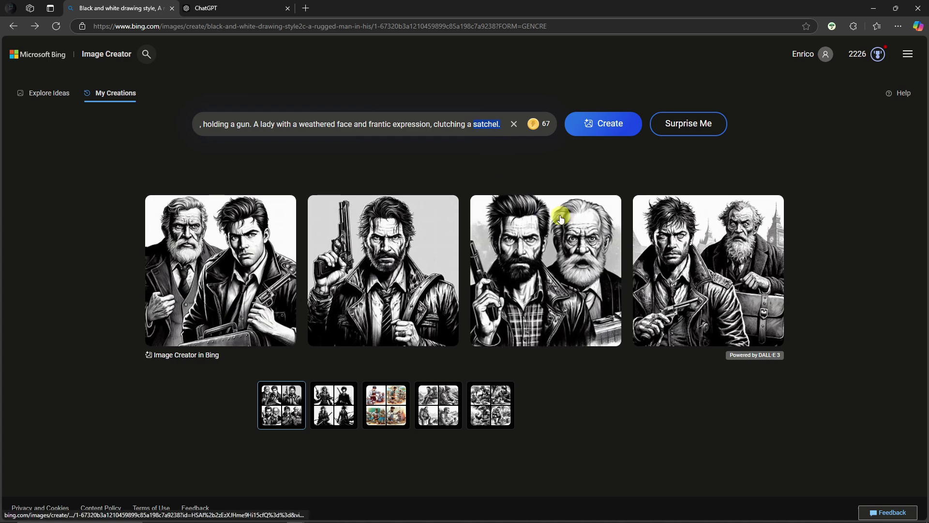
pyautogui.write('bag.')
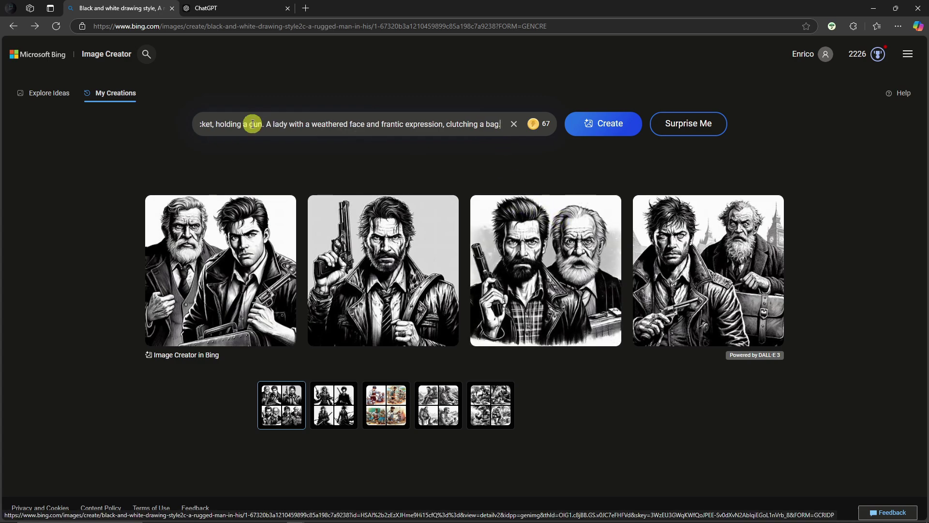
# Change the rugged man's weapon in the prompt so that it reads "holding a sword".
pyautogui.click(260, 126)
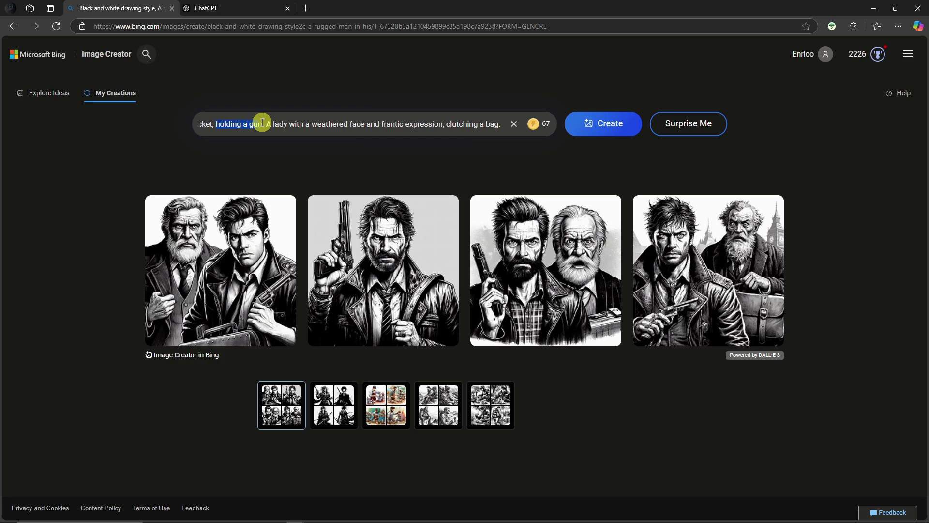
pyautogui.press('BackSpace')
pyautogui.press('BackSpace')
pyautogui.press('BackSpace')
pyautogui.press('BackSpace')
pyautogui.press('BackSpace')
pyautogui.press('BackSpace')
pyautogui.press('BackSpace')
pyautogui.press('BackSpace')
pyautogui.press('BackSpace')
pyautogui.write('ding a ')
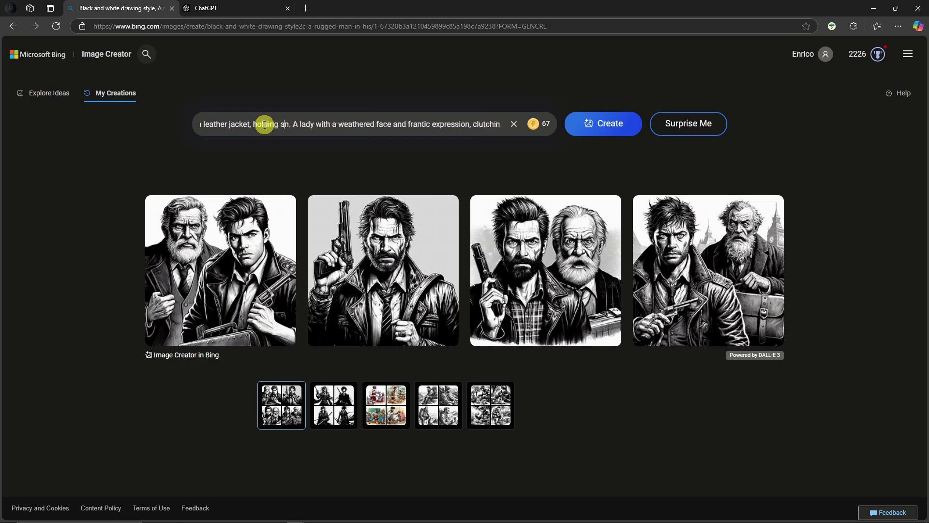
pyautogui.write('sword')
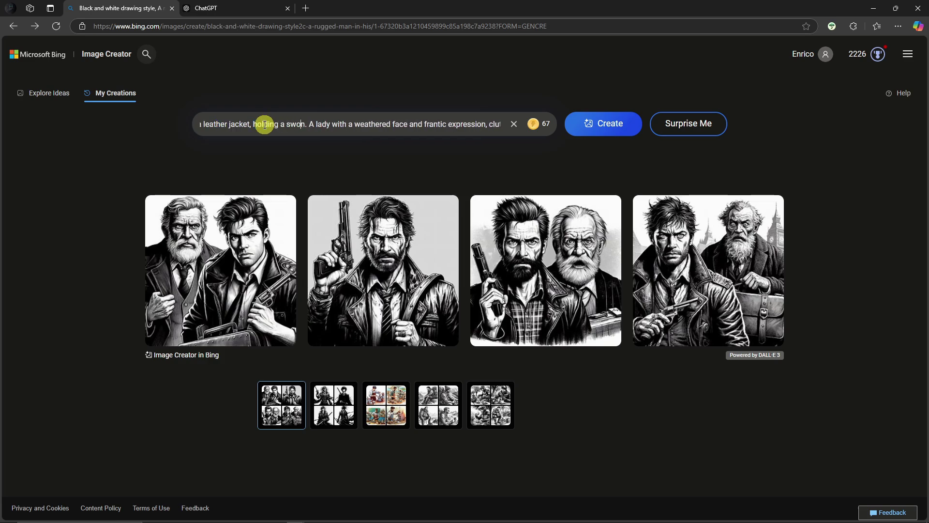
pyautogui.press('Delete')
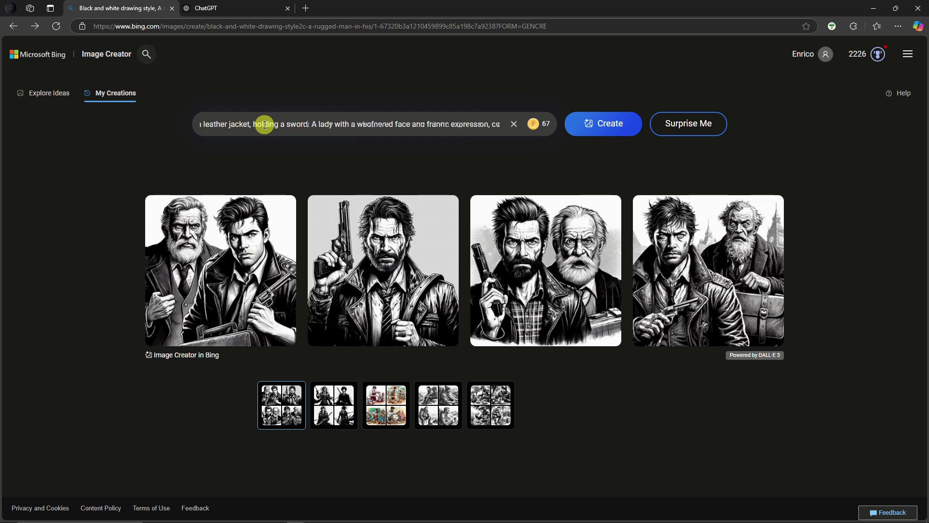
# Check the drawing style prefix, generate images from the edited sword-and-lady prompt and look through the enlarged results.
pyautogui.click(50, 110)
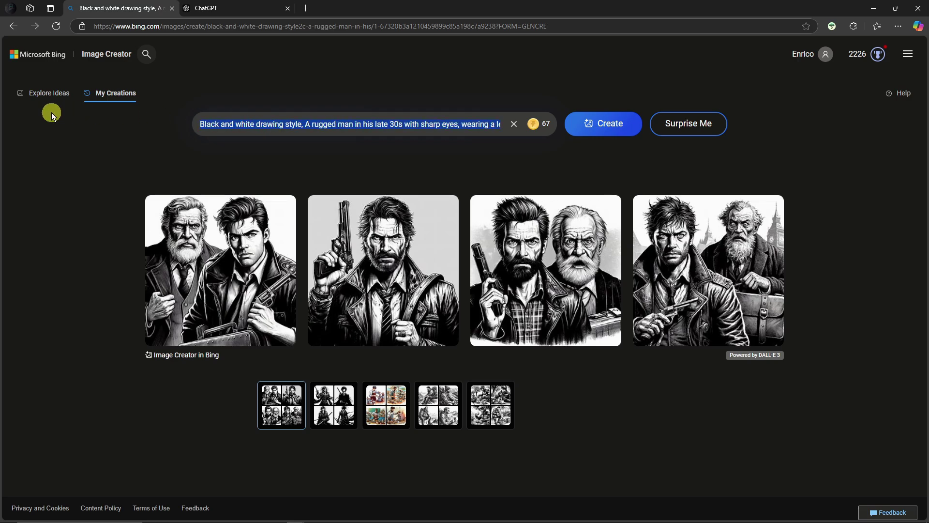
pyautogui.click(248, 124)
pyautogui.moveTo(302, 124); pyautogui.dragTo(188, 124)
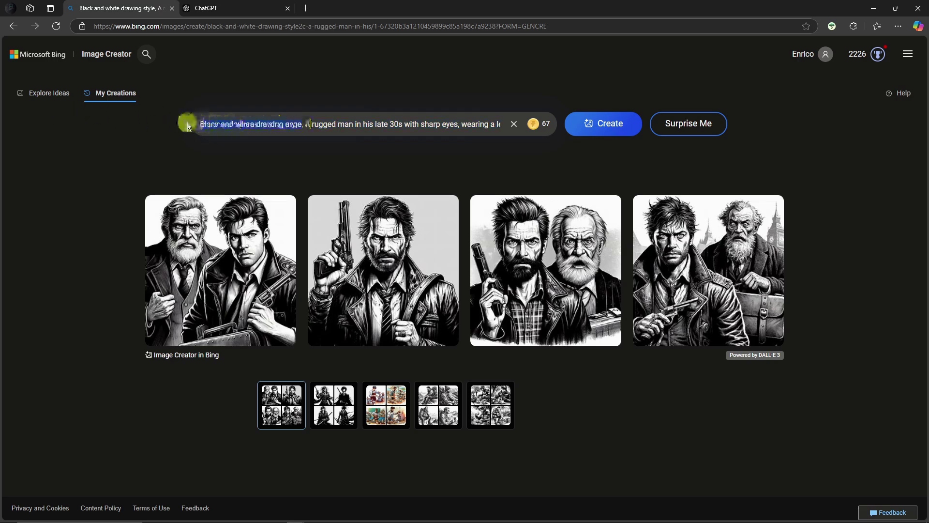
pyautogui.click(594, 130)
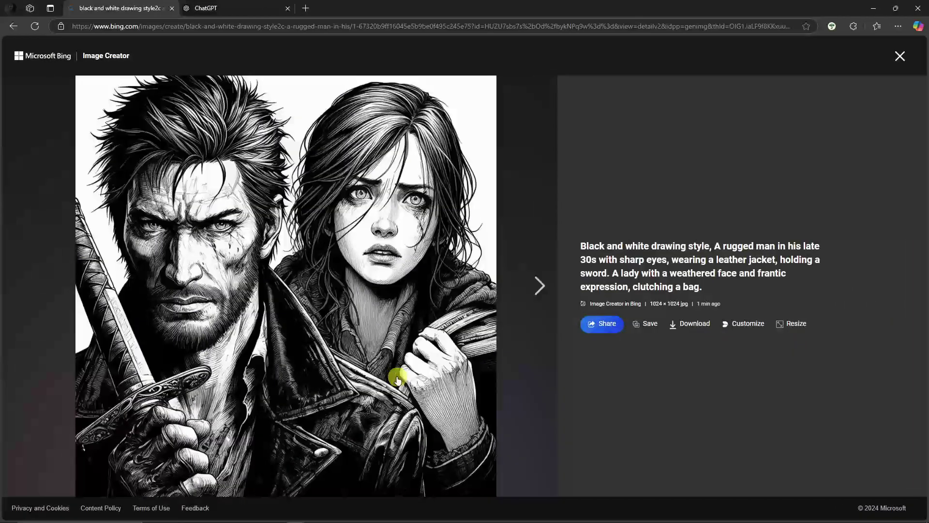
pyautogui.press('Right')
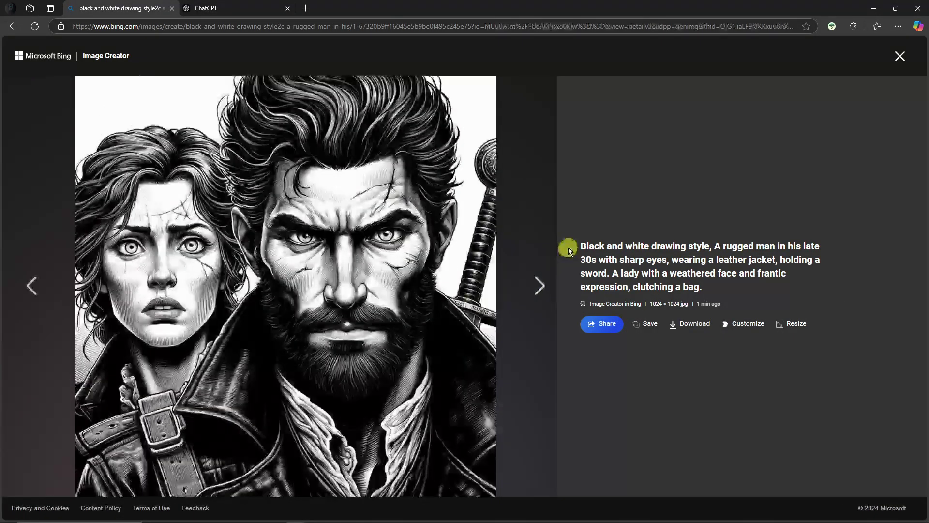
pyautogui.press('Right')
pyautogui.press('Right')
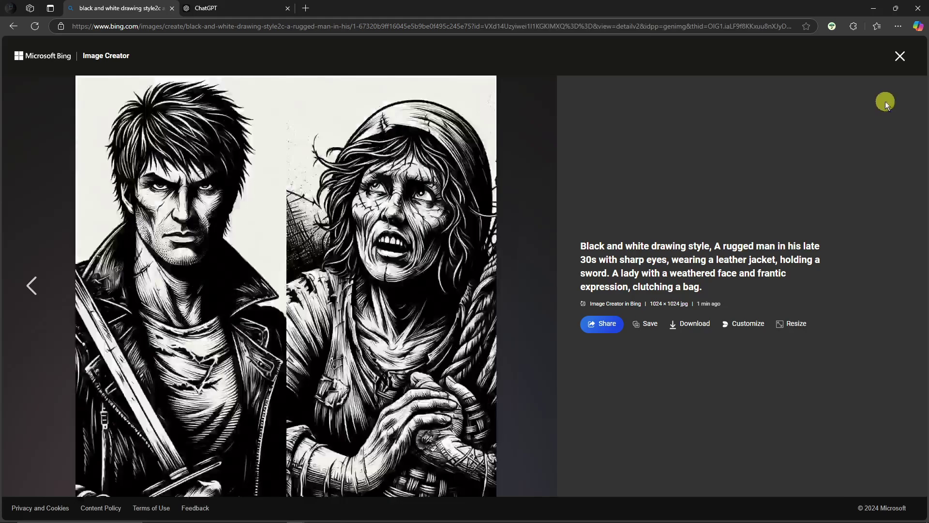
pyautogui.press('Left')
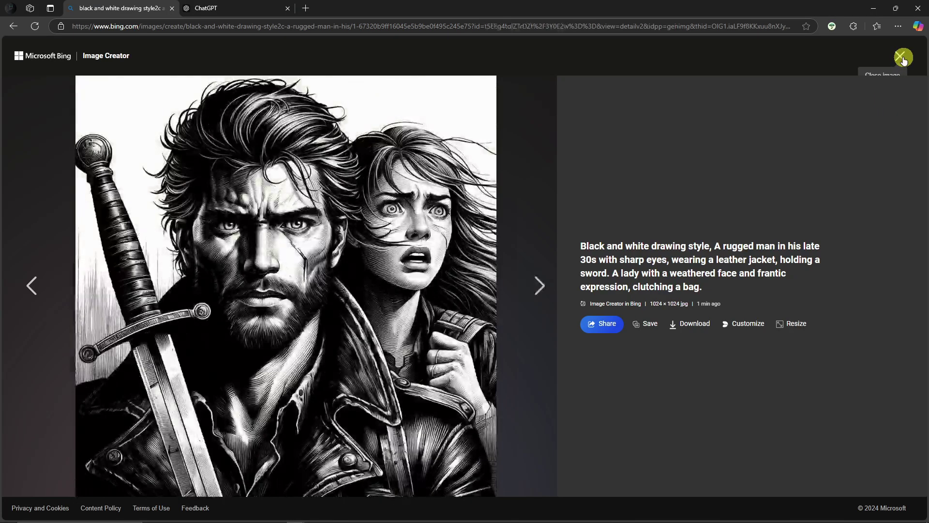
pyautogui.click(903, 57)
# Compare the recent image sets in the creation history and open the third one, showing the rugged man with a satchel.
pyautogui.click(392, 404)
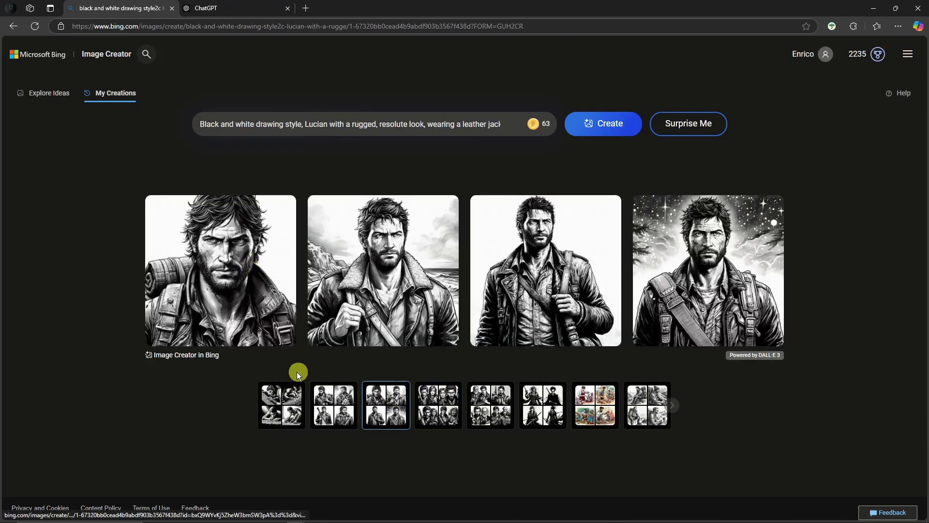
pyautogui.click(333, 403)
pyautogui.click(281, 401)
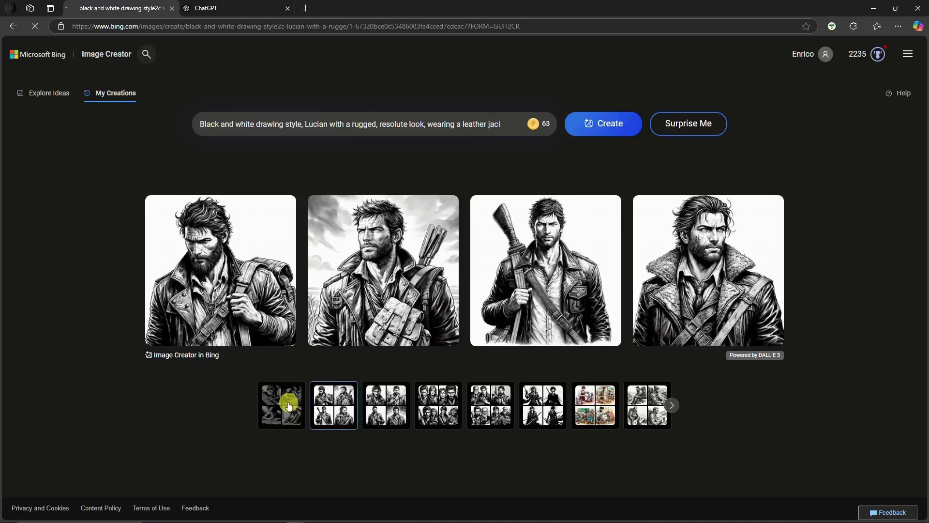
pyautogui.click(381, 402)
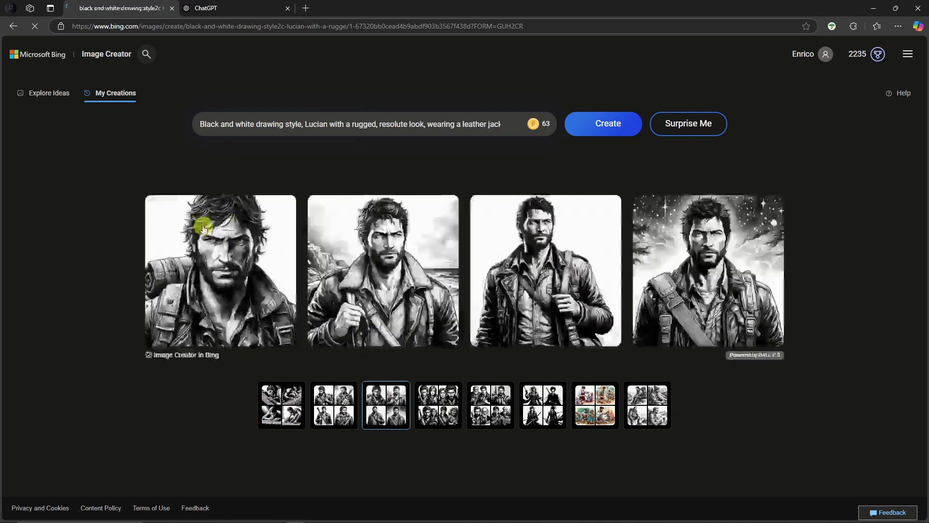
# View all four enlarged images of the rugged man in a leather jacket carrying a satchel.
pyautogui.click(204, 225)
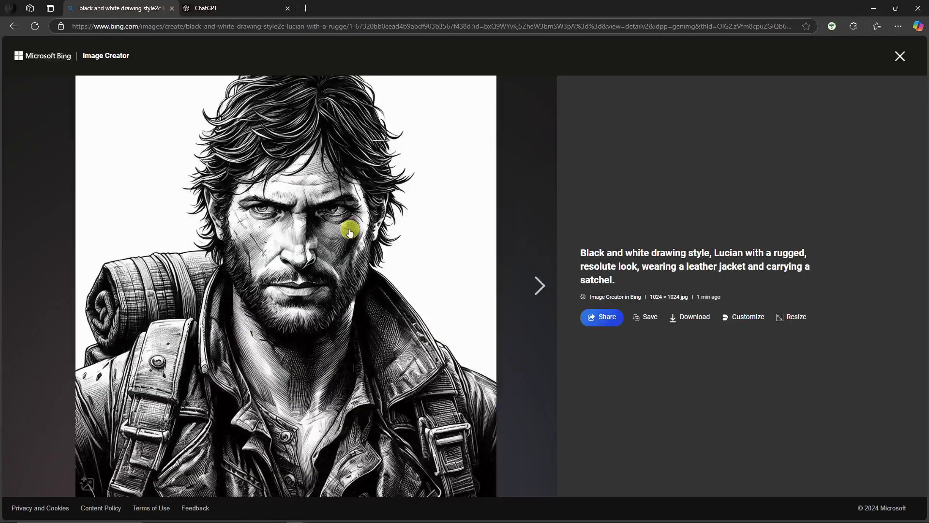
pyautogui.press('Right')
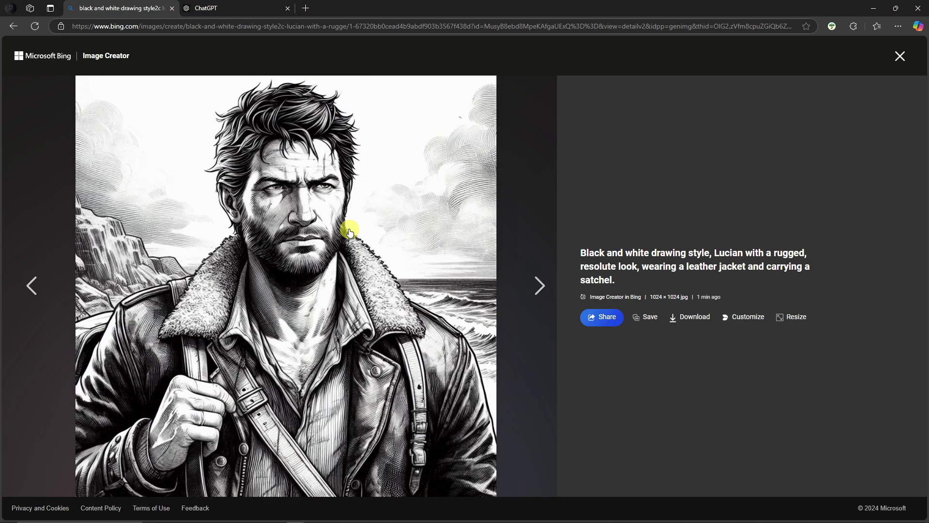
pyautogui.press('Right')
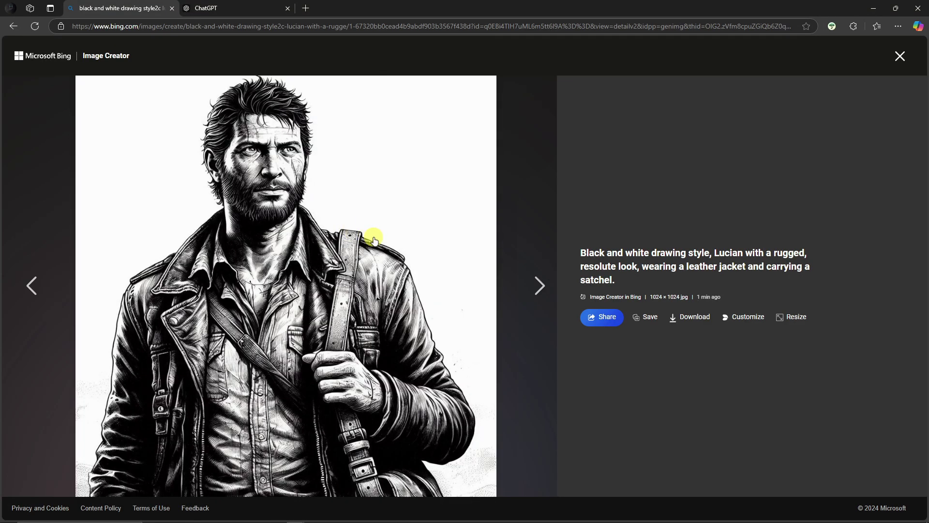
pyautogui.press('Right')
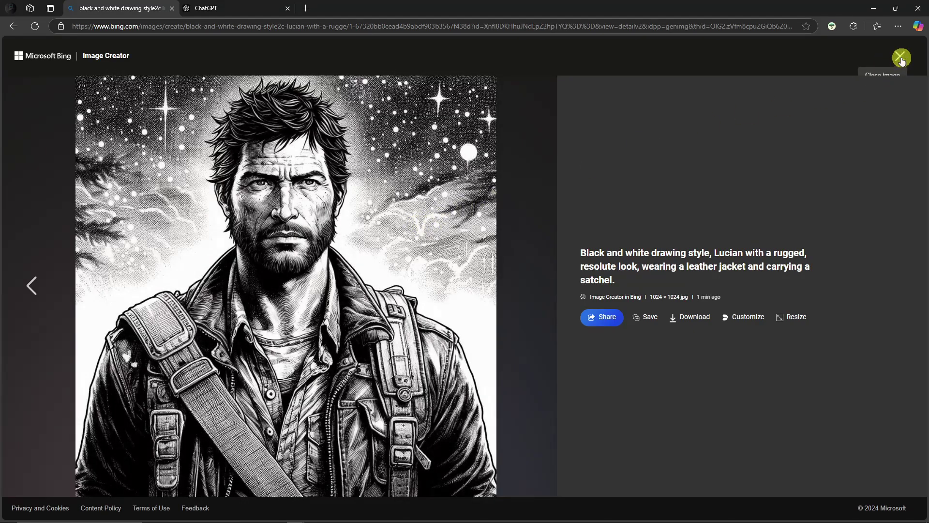
pyautogui.click(902, 60)
# Open the second set in the creation history and view all four enlarged images of the rugged man with a satchel.
pyautogui.click(338, 392)
pyautogui.click(259, 275)
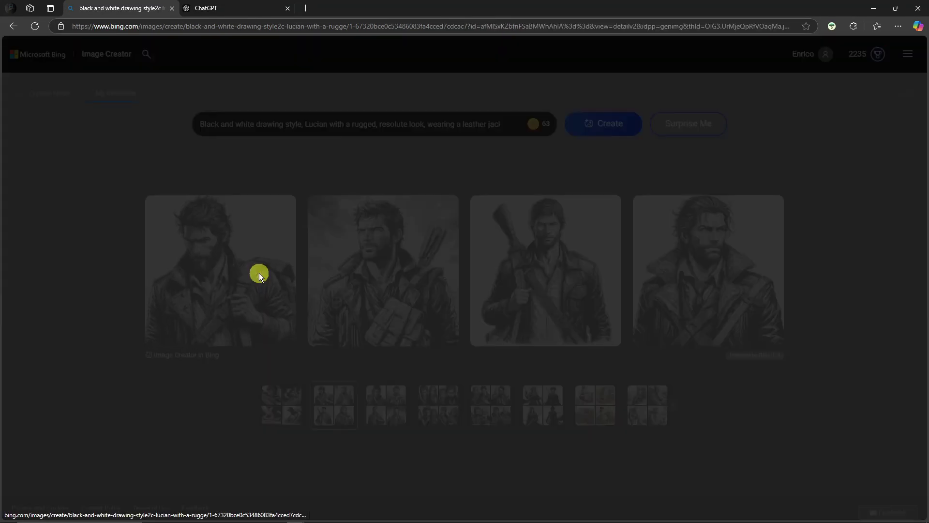
pyautogui.press('Right')
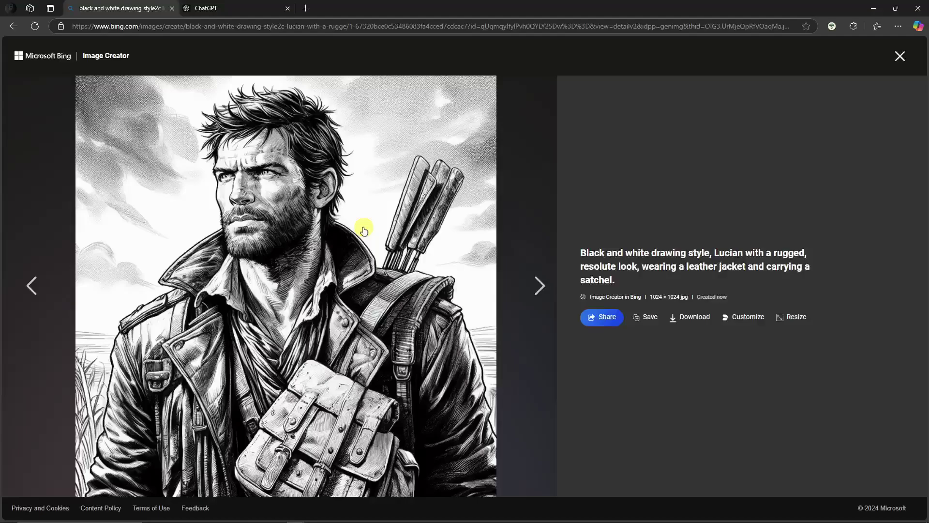
pyautogui.press('Right')
pyautogui.press('Right')
pyautogui.click(900, 56)
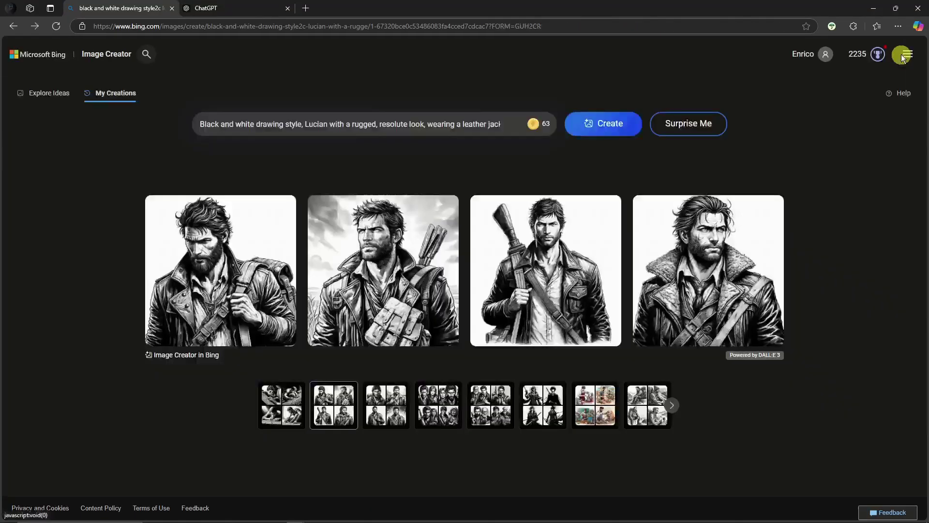
# Open the first set in the creation history and view all four enlarged images of the crouched man studying ancient carvings.
pyautogui.click(289, 404)
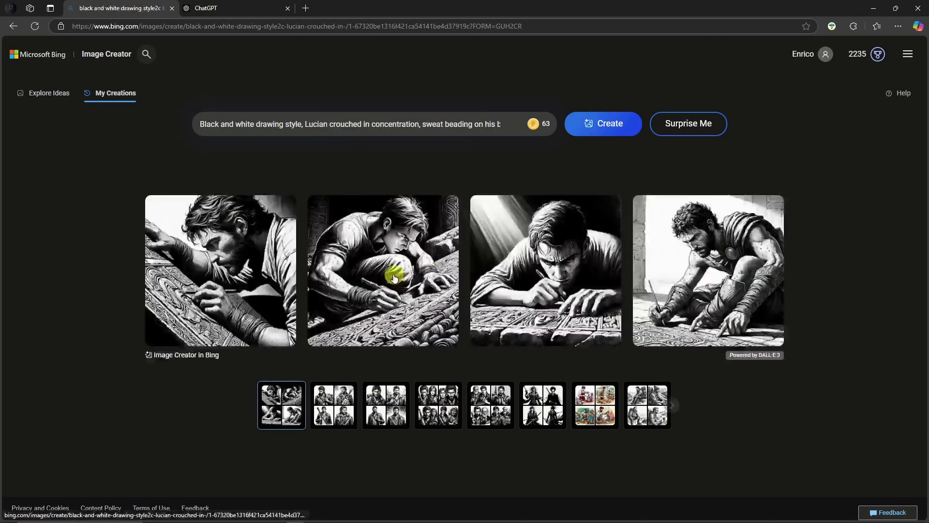
pyautogui.click(237, 256)
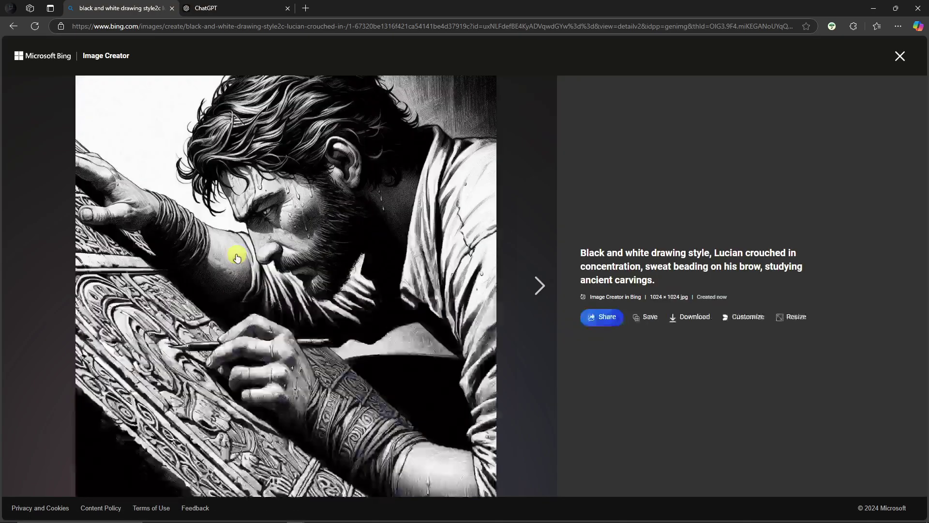
pyautogui.press('Right')
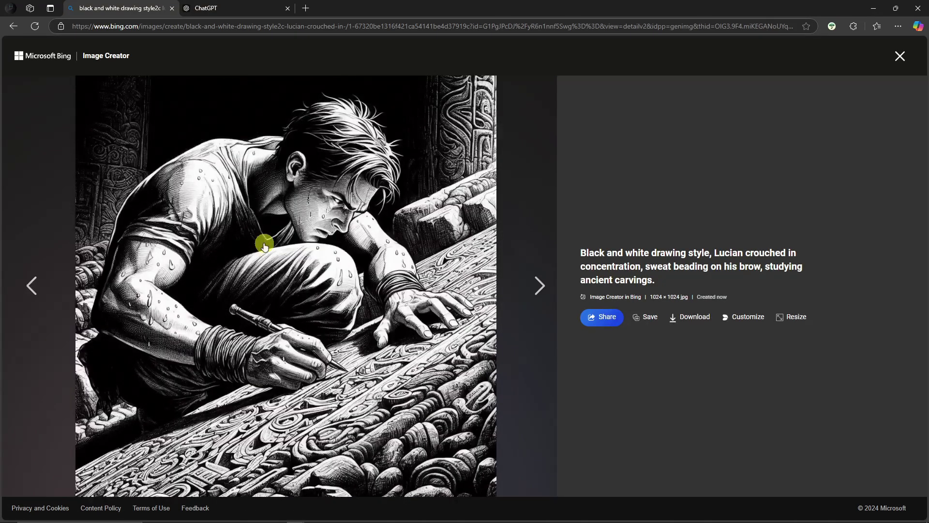
pyautogui.press('Right')
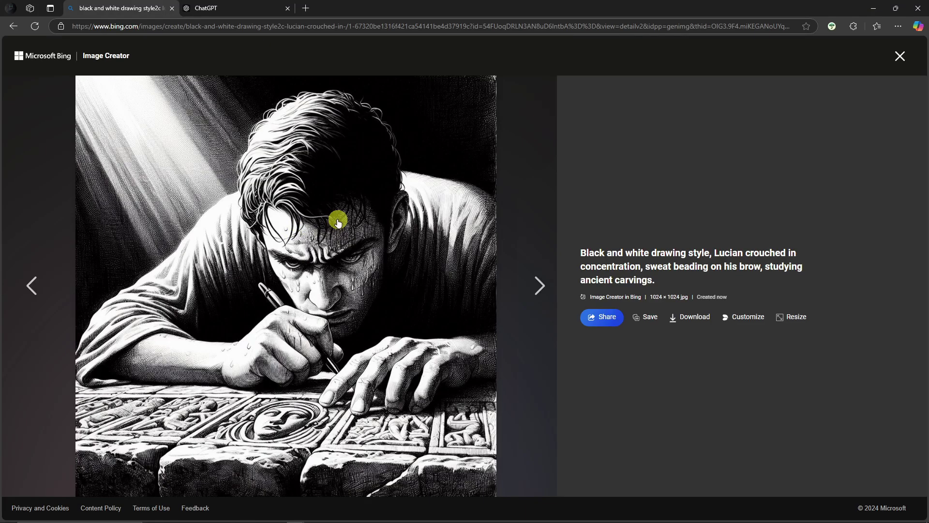
pyautogui.press('Right')
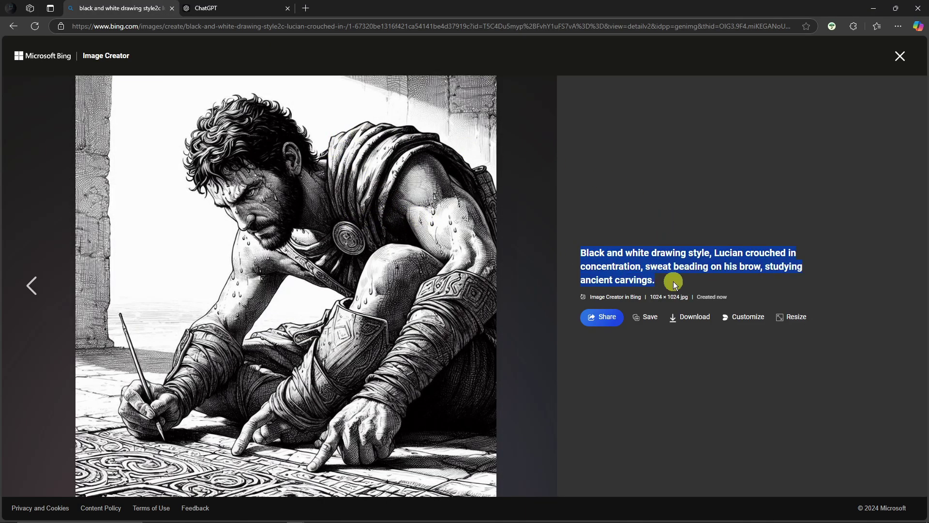
# Review the prompt wording "sweat beading on his brow, studying ancient carvings", download the fourth image and return to the image set.
pyautogui.click(660, 279)
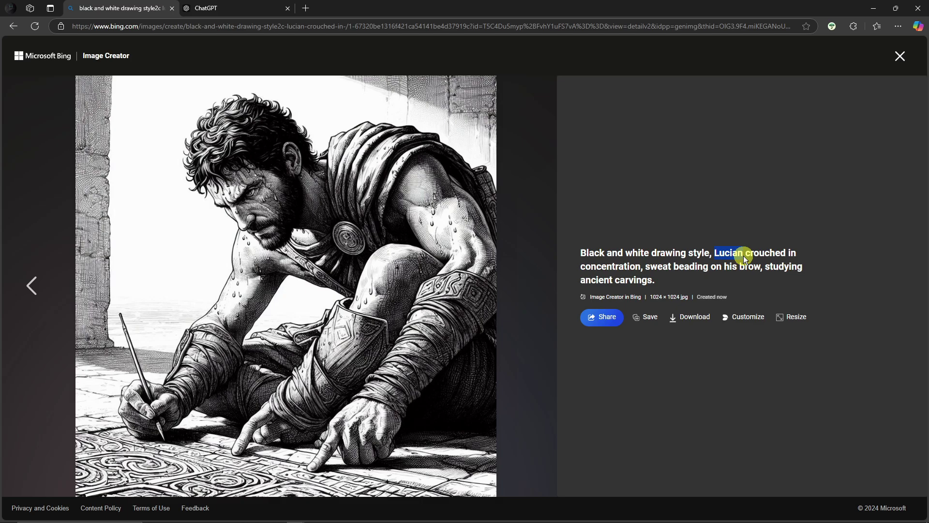
pyautogui.moveTo(648, 271); pyautogui.dragTo(705, 275)
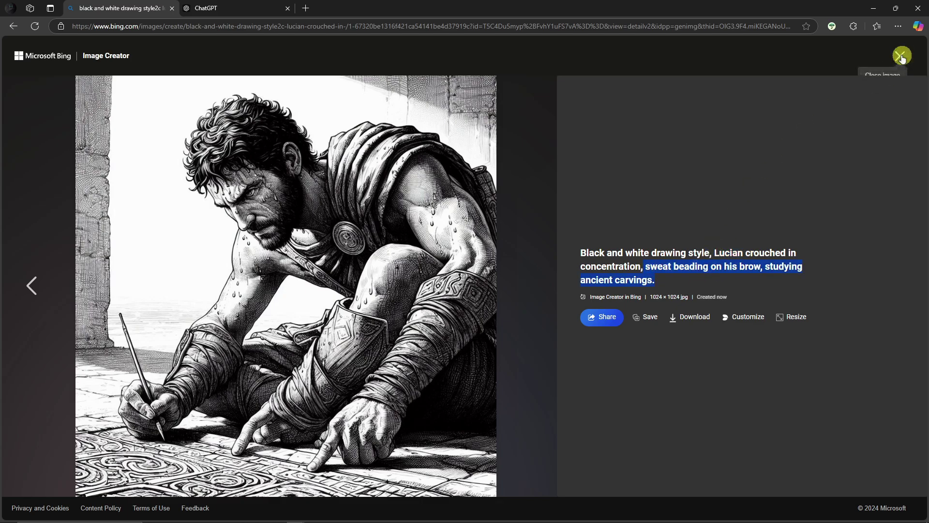
pyautogui.click(699, 324)
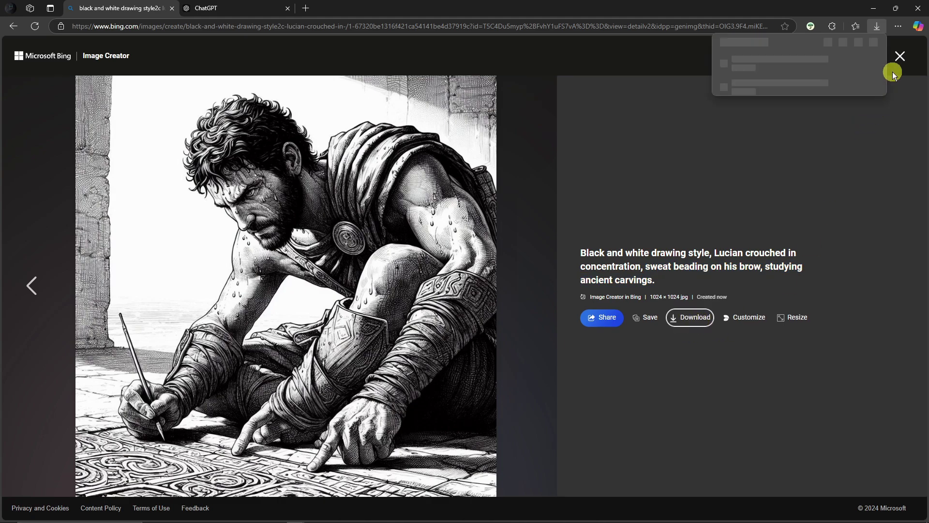
pyautogui.click(898, 56)
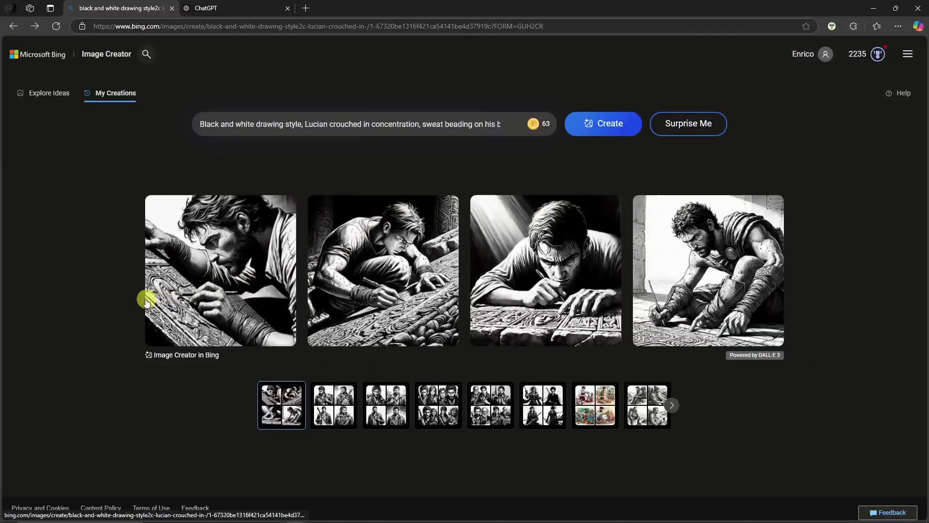